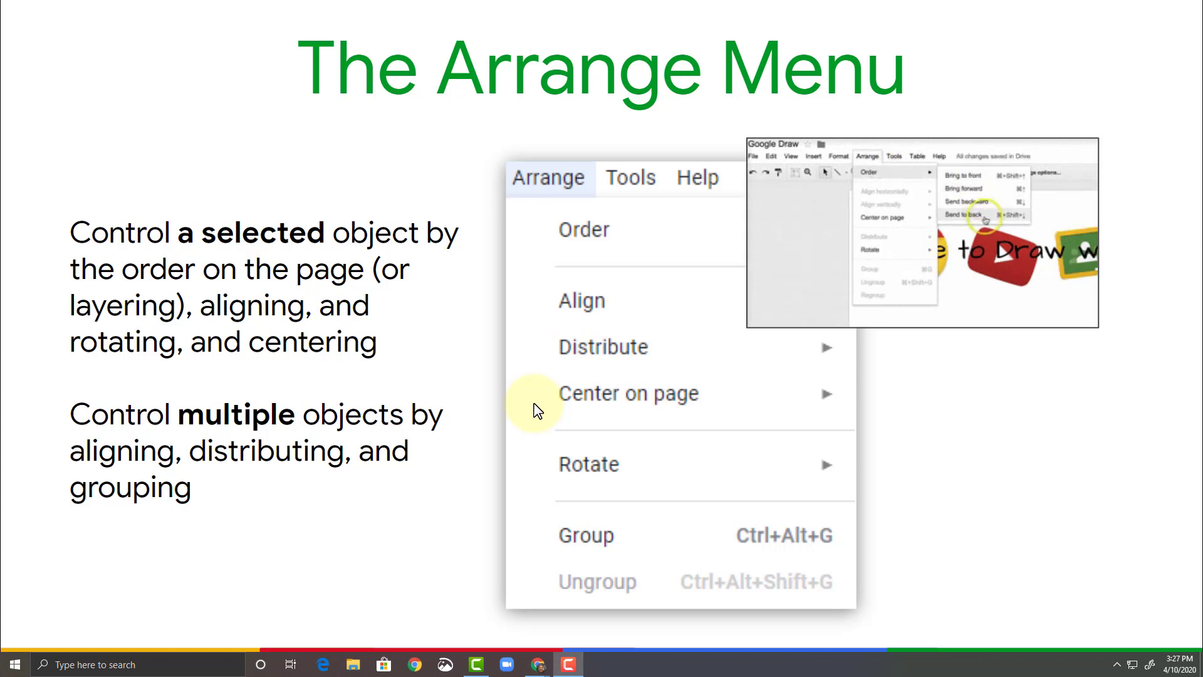
pyautogui.click(949, 99)
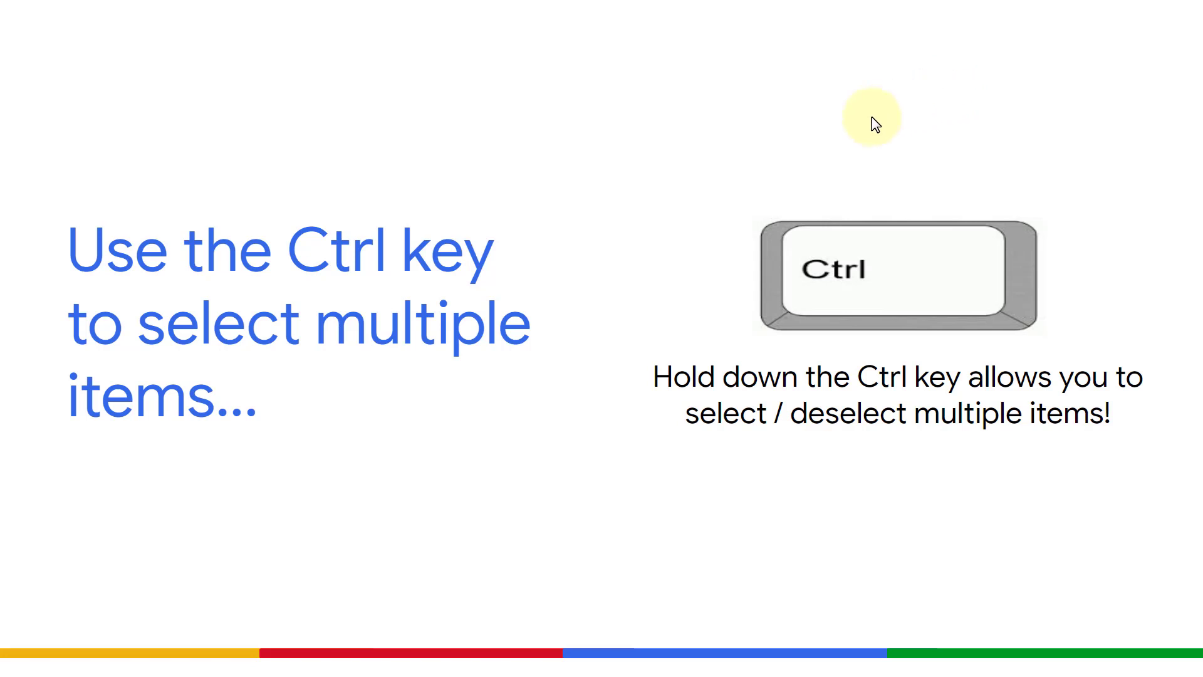
pyautogui.click(850, 125)
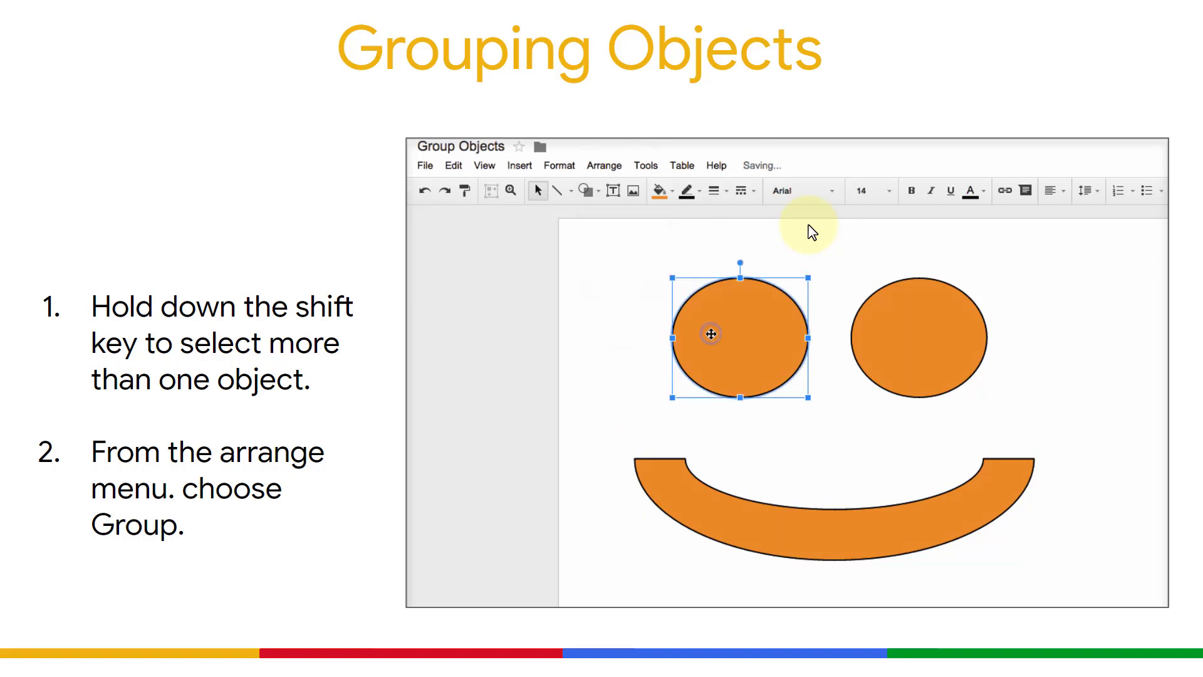
# Switch from the slides to the untitled Google Drawings file containing the grasshopper and landscape.
pyautogui.hotkey('alt', 'Tab')
pyautogui.hotkey('alt', 'Tab')
pyautogui.hotkey('alt', 'Tab')
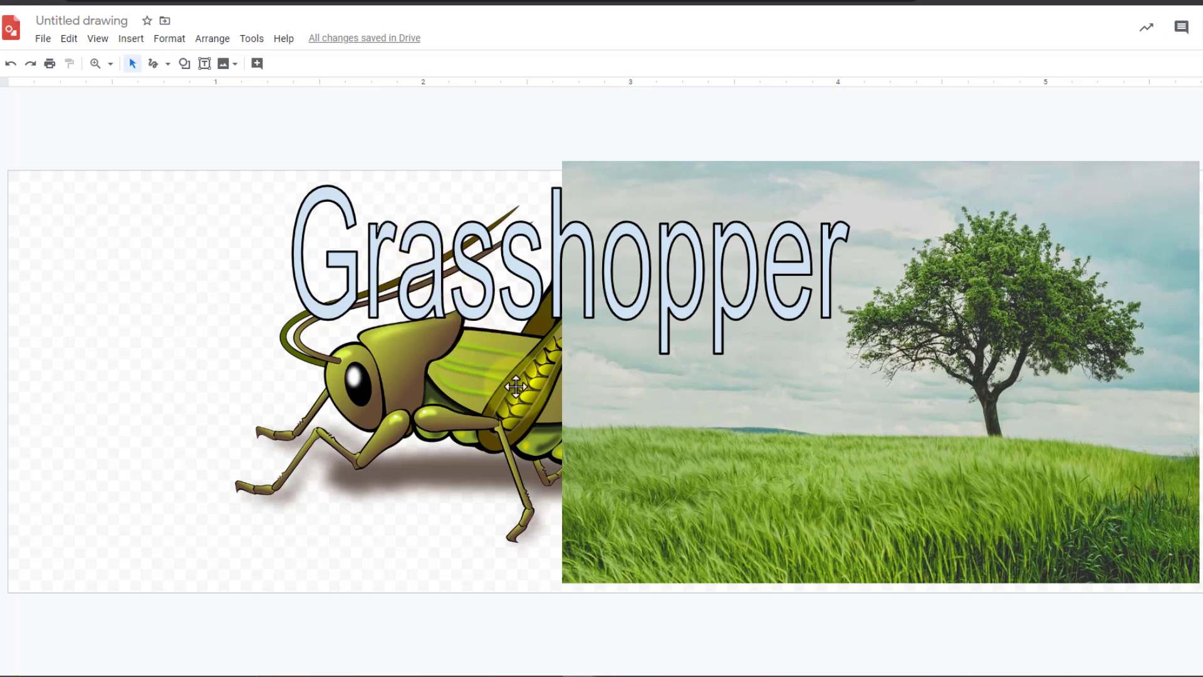
# Move the tree landscape picture right and slightly down so its upper edge lines up with the canvas.
pyautogui.click(640, 384)
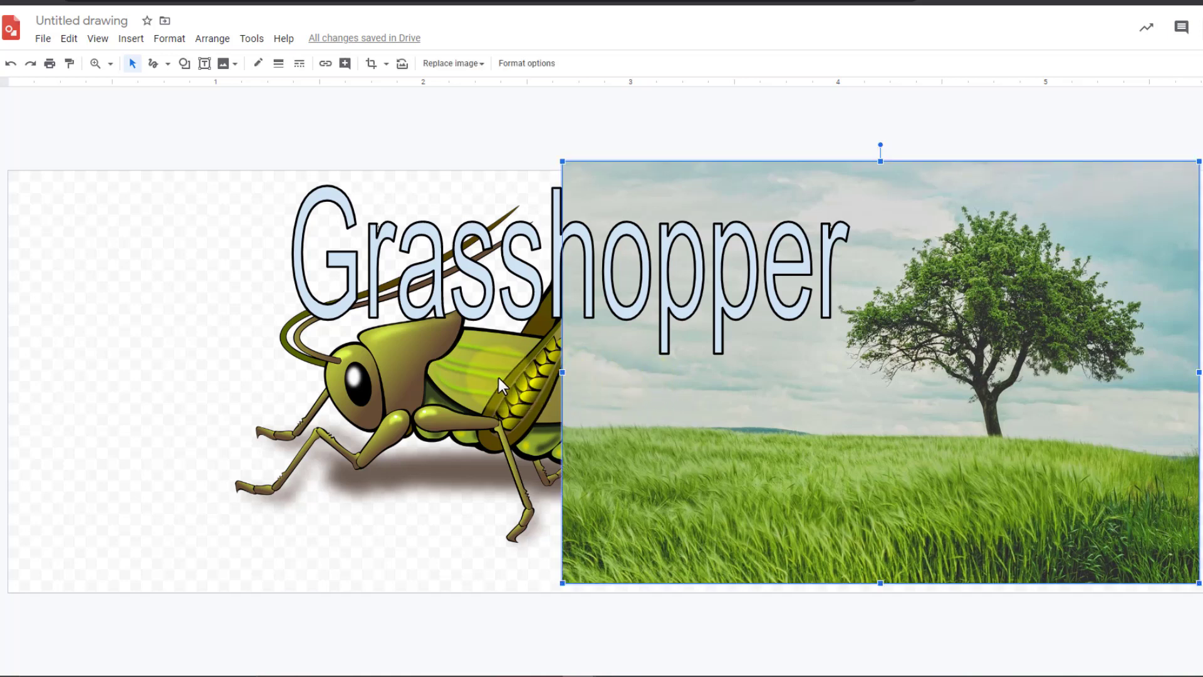
pyautogui.click(432, 376)
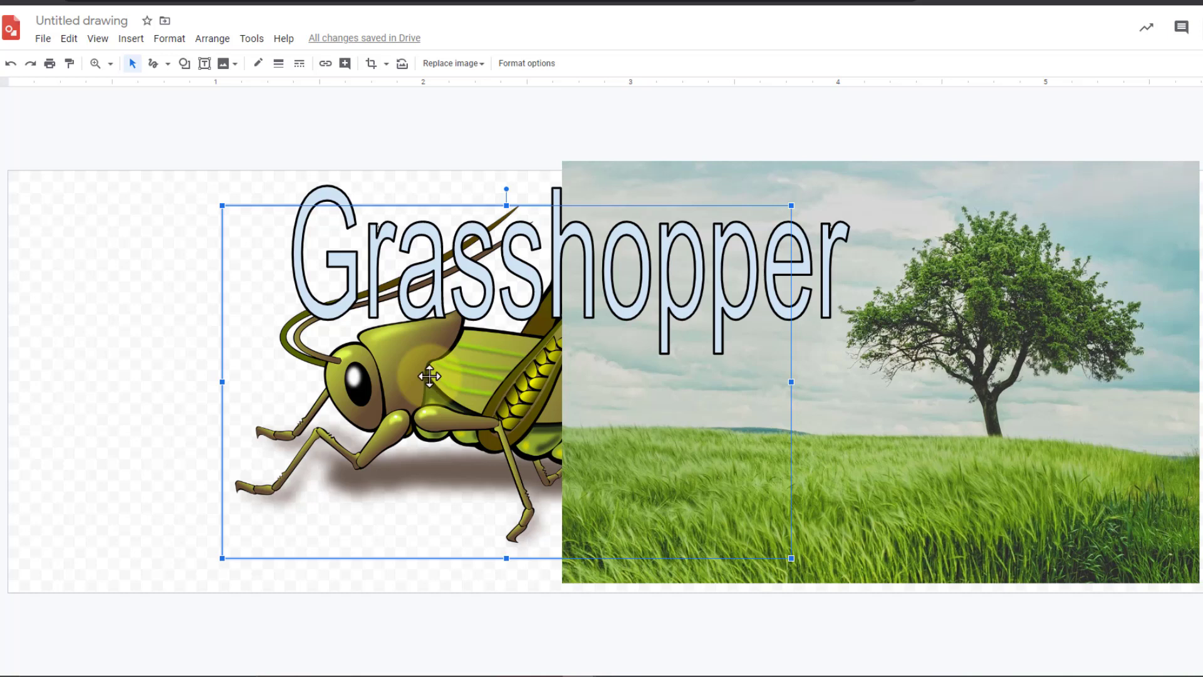
pyautogui.click(884, 431)
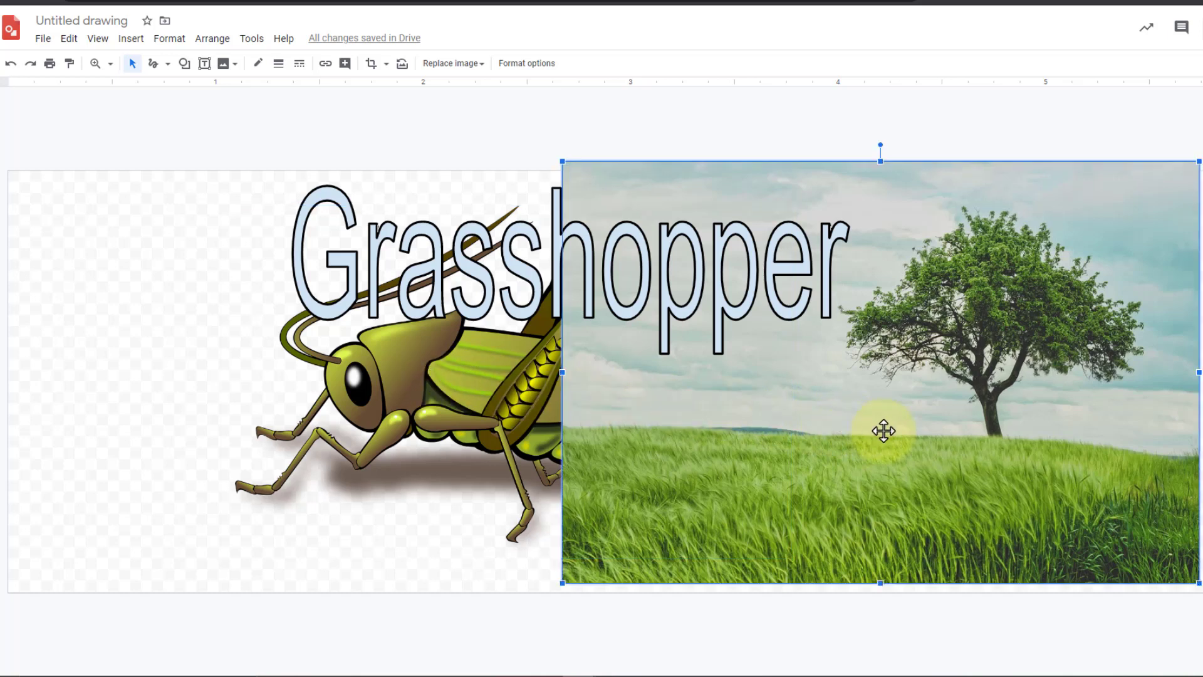
pyautogui.moveTo(886, 437); pyautogui.dragTo(946, 447)
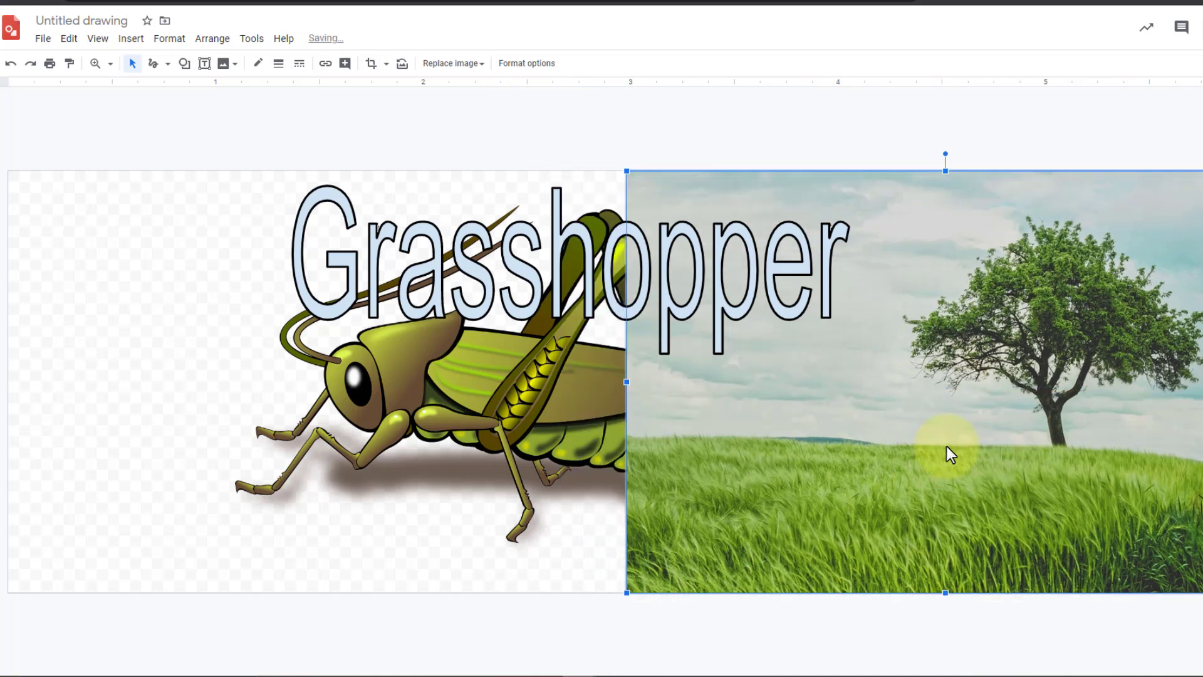
pyautogui.click(566, 508)
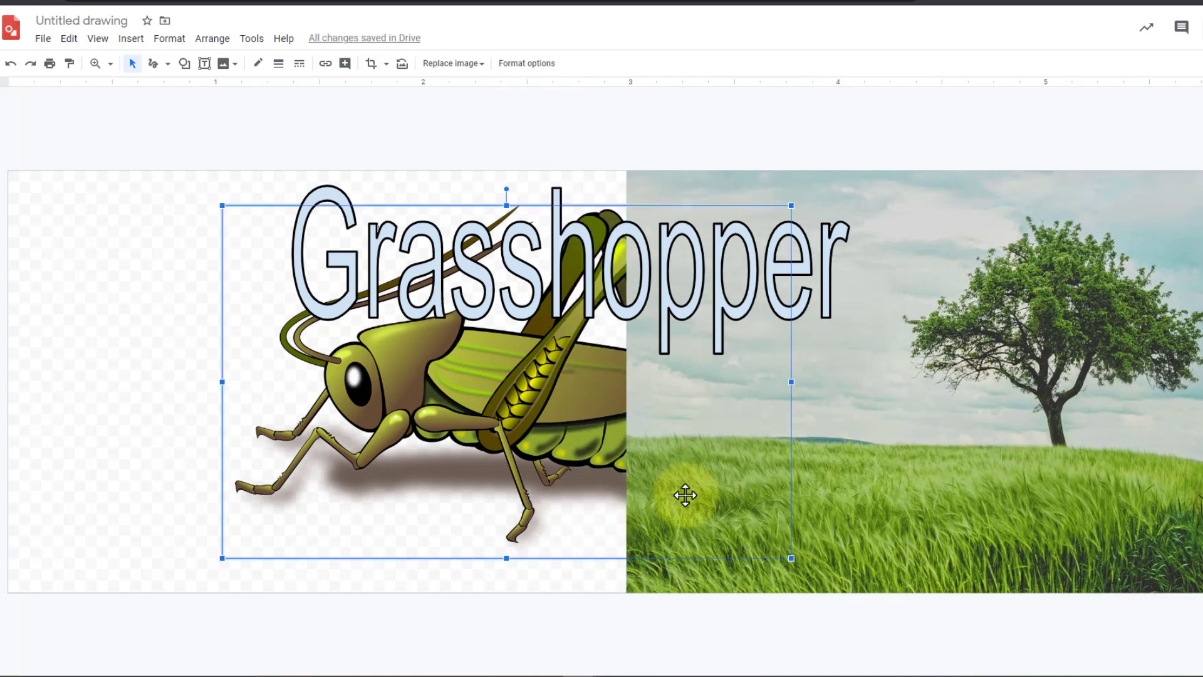
pyautogui.click(1009, 456)
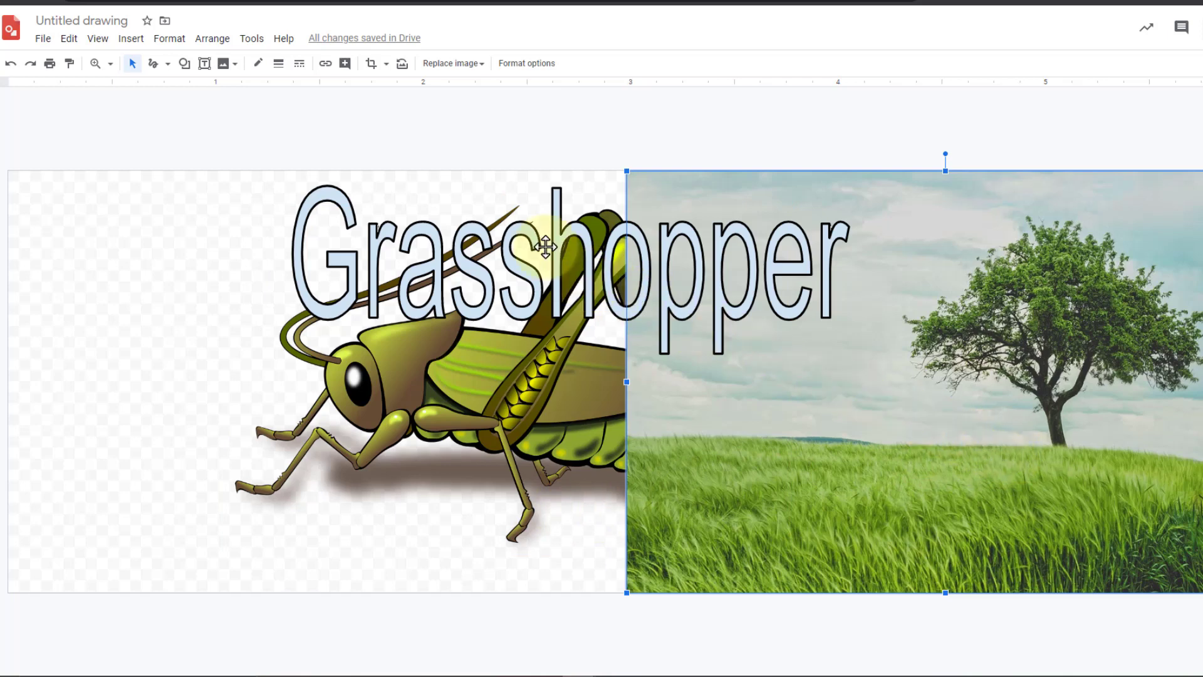
# Move the Grasshopper title and the grasshopper picture up, partly beyond the canvas's upper edge.
pyautogui.moveTo(587, 274); pyautogui.dragTo(450, 110)
pyautogui.moveTo(479, 317); pyautogui.dragTo(162, 411)
pyautogui.moveTo(335, 137); pyautogui.dragTo(785, 404)
pyautogui.moveTo(598, 385); pyautogui.dragTo(107, 58)
pyautogui.moveTo(269, 376); pyautogui.dragTo(261, 167)
pyautogui.moveTo(551, 358); pyautogui.dragTo(271, 92)
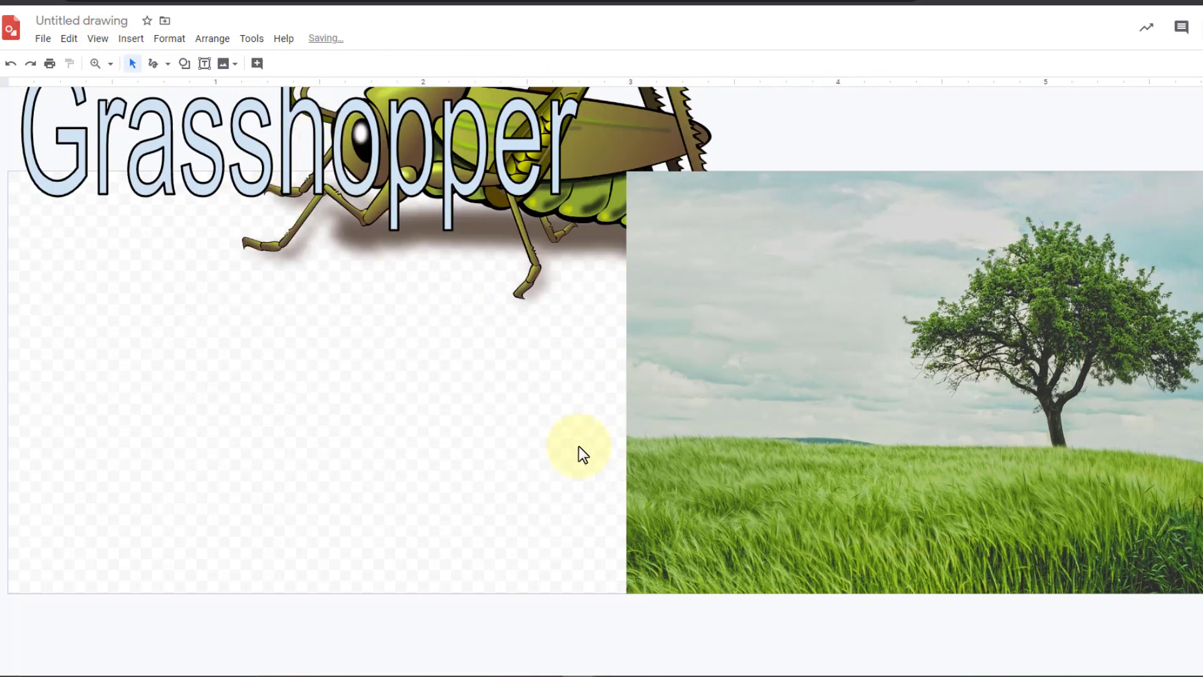
# Stretch the landscape picture to the canvas's left edge and send it to the back.
pyautogui.click(688, 399)
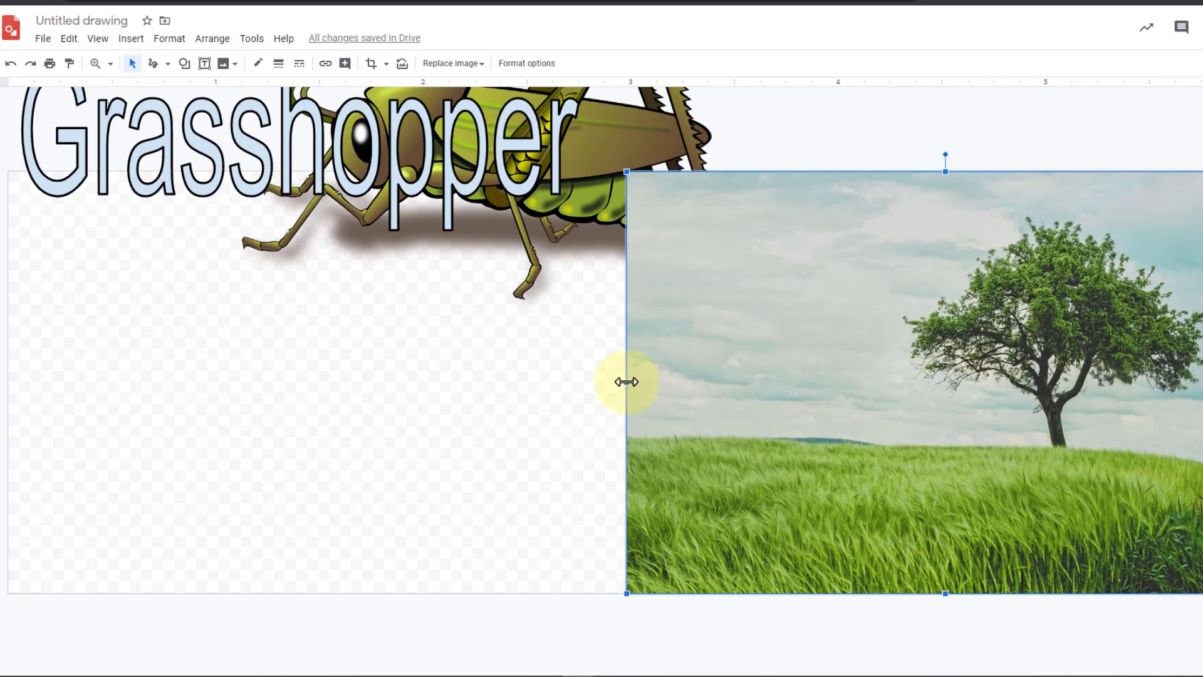
pyautogui.moveTo(627, 382); pyautogui.dragTo(10, 351)
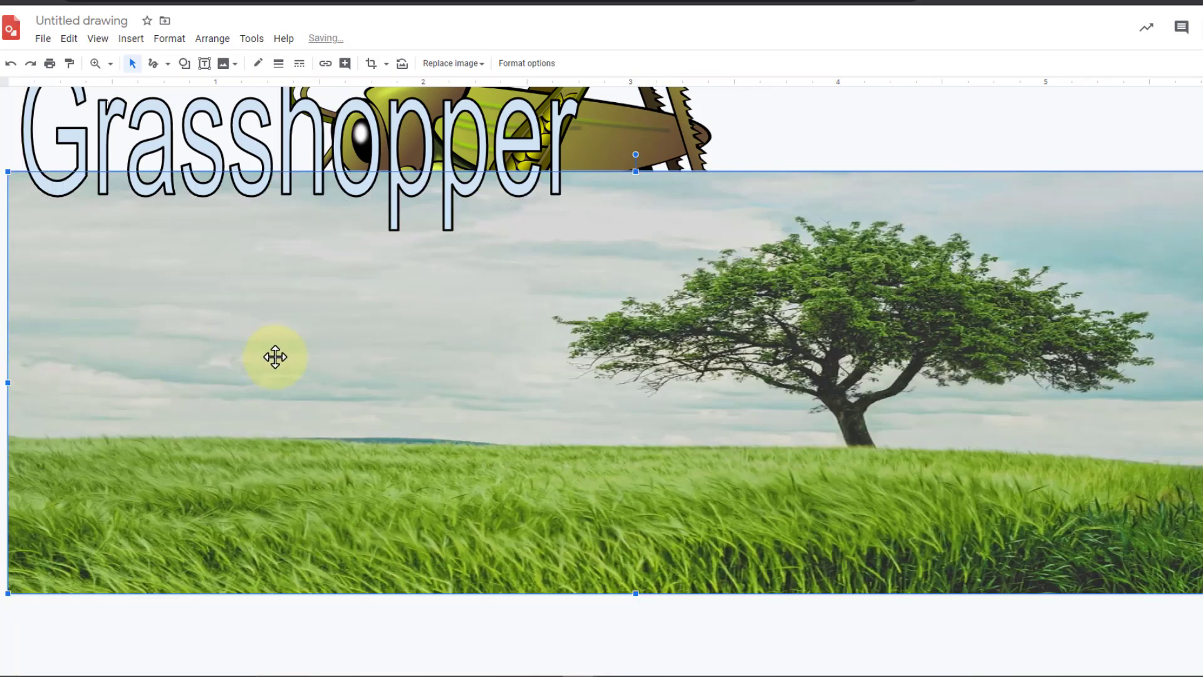
pyautogui.moveTo(583, 401); pyautogui.dragTo(584, 400)
pyautogui.rightClick(581, 409)
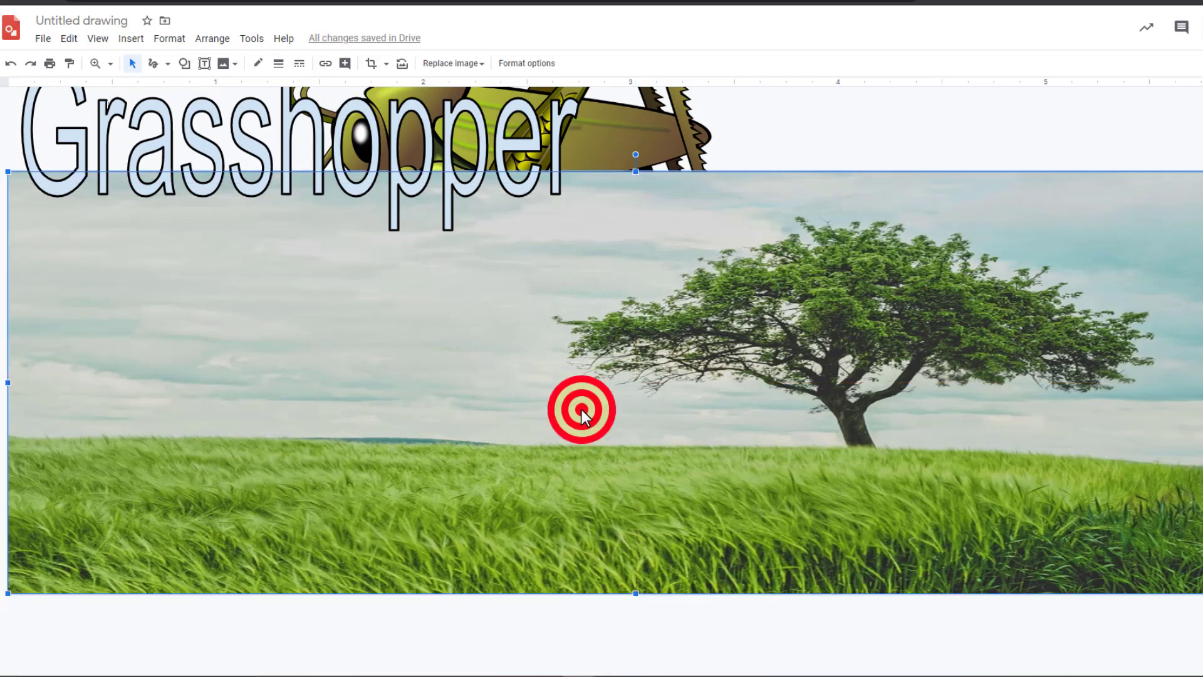
pyautogui.moveTo(584, 422)
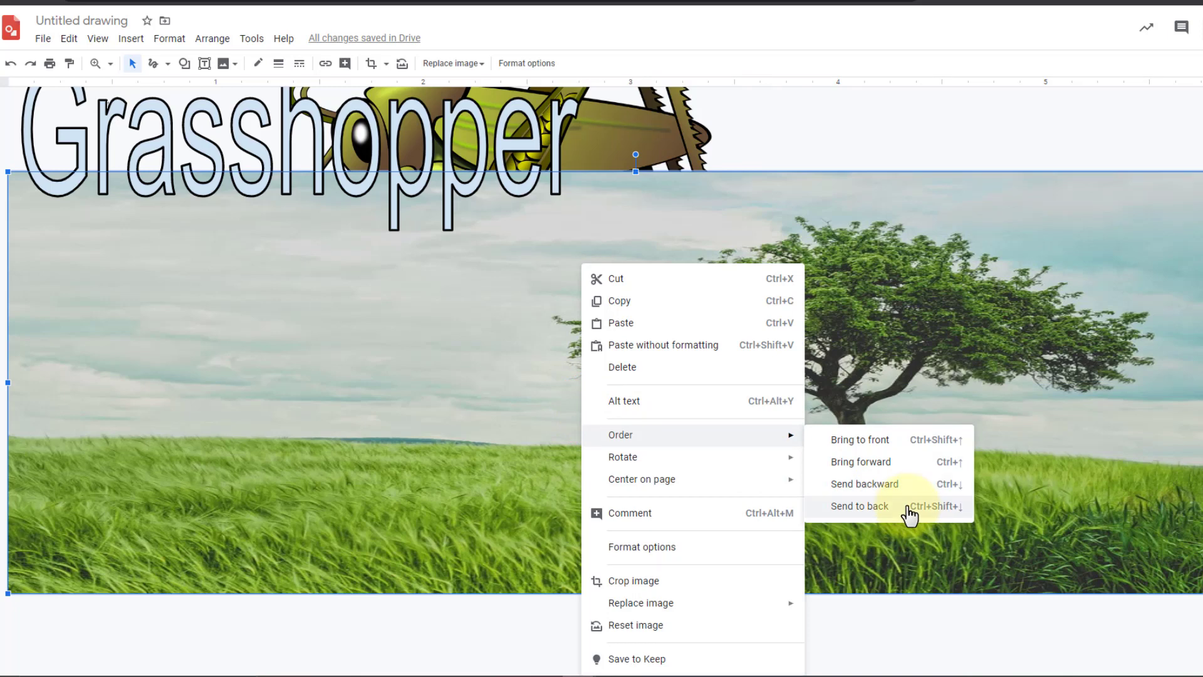
pyautogui.click(946, 507)
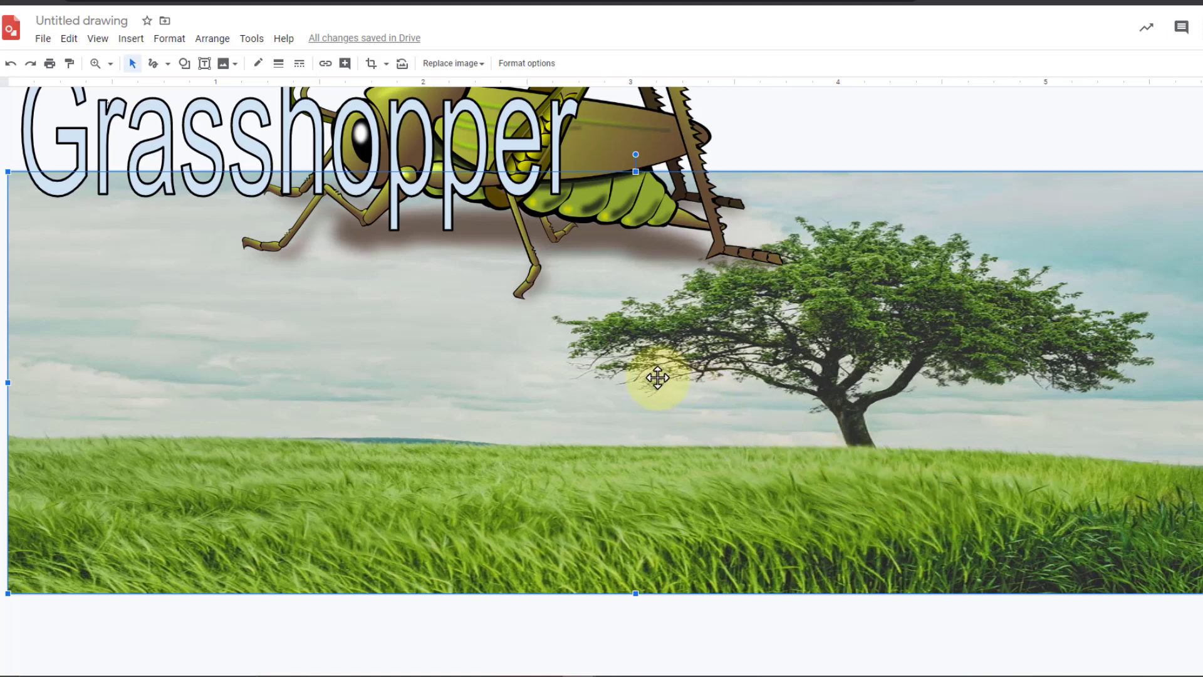
pyautogui.moveTo(657, 378)
pyautogui.mouseDown()
pyautogui.moveTo(678, 376)
pyautogui.moveTo(656, 375)
pyautogui.mouseUp()
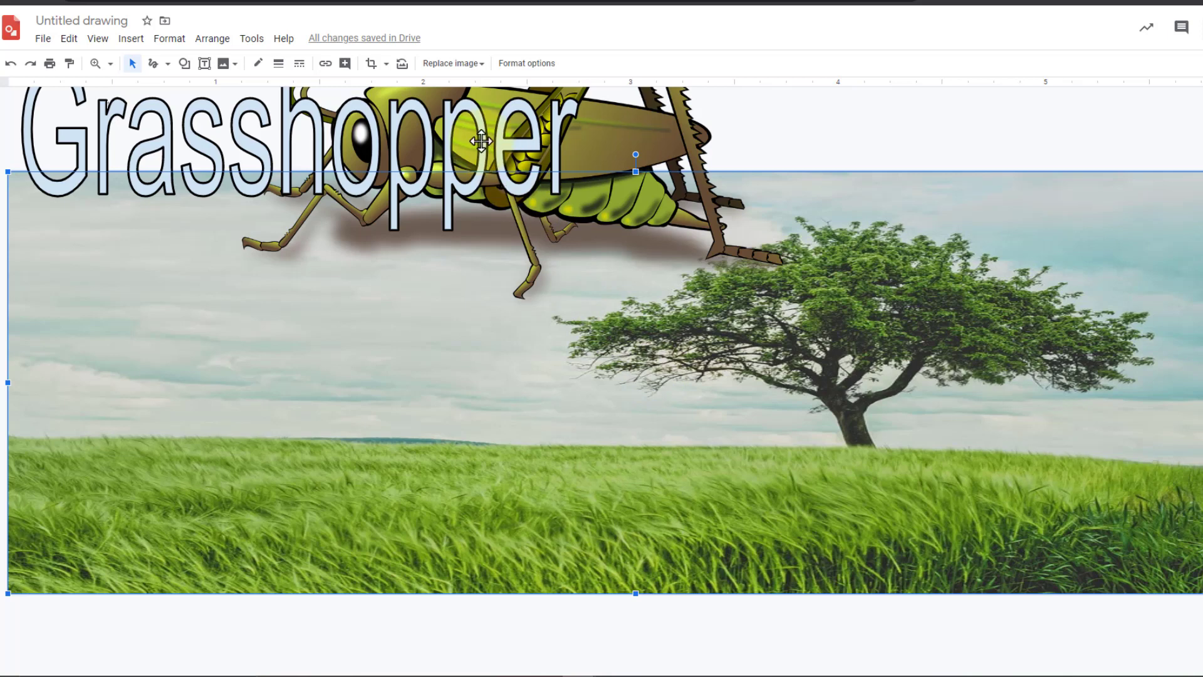
# Move the Grasshopper title onto the sky's upper-left area and shrink it in height and width.
pyautogui.moveTo(482, 141); pyautogui.dragTo(524, 301)
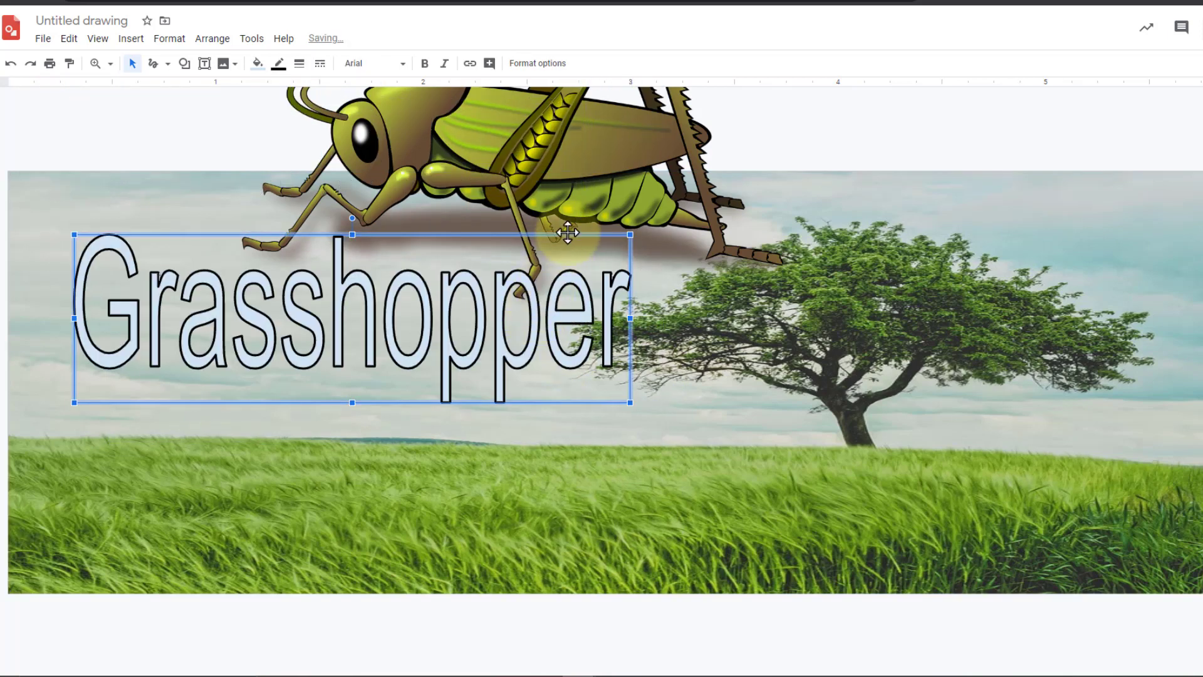
pyautogui.moveTo(568, 233); pyautogui.dragTo(538, 210)
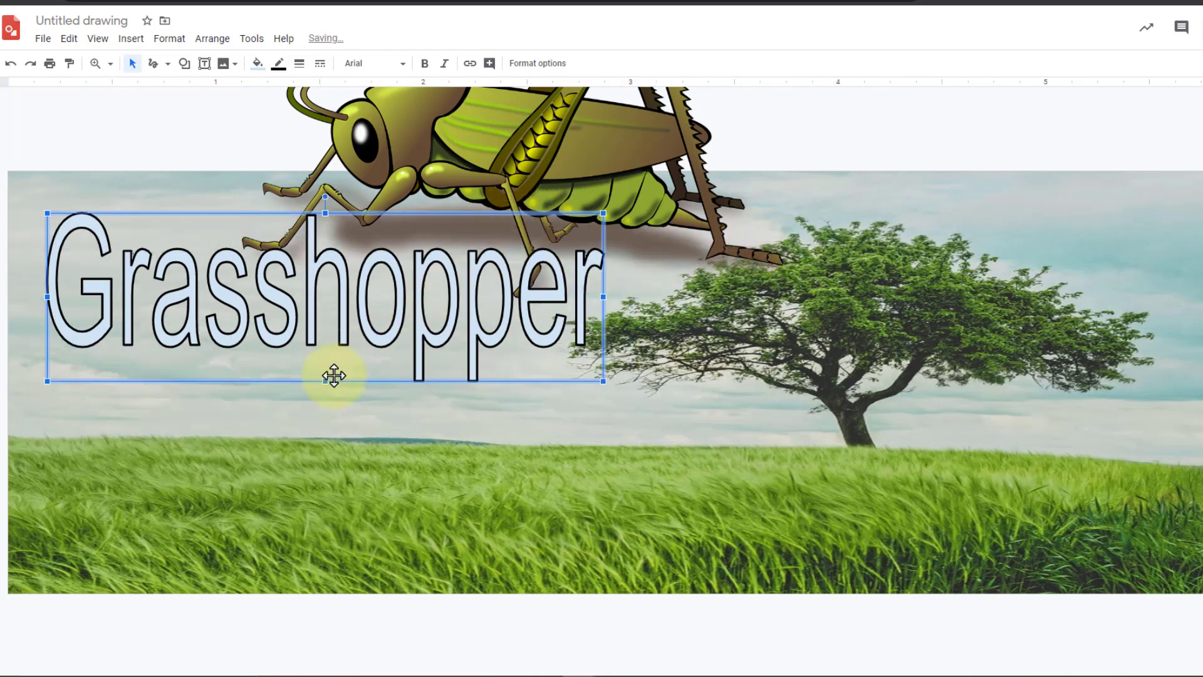
pyautogui.moveTo(326, 381); pyautogui.dragTo(332, 315)
pyautogui.moveTo(603, 263); pyautogui.dragTo(530, 264)
pyautogui.moveTo(350, 274); pyautogui.dragTo(335, 261)
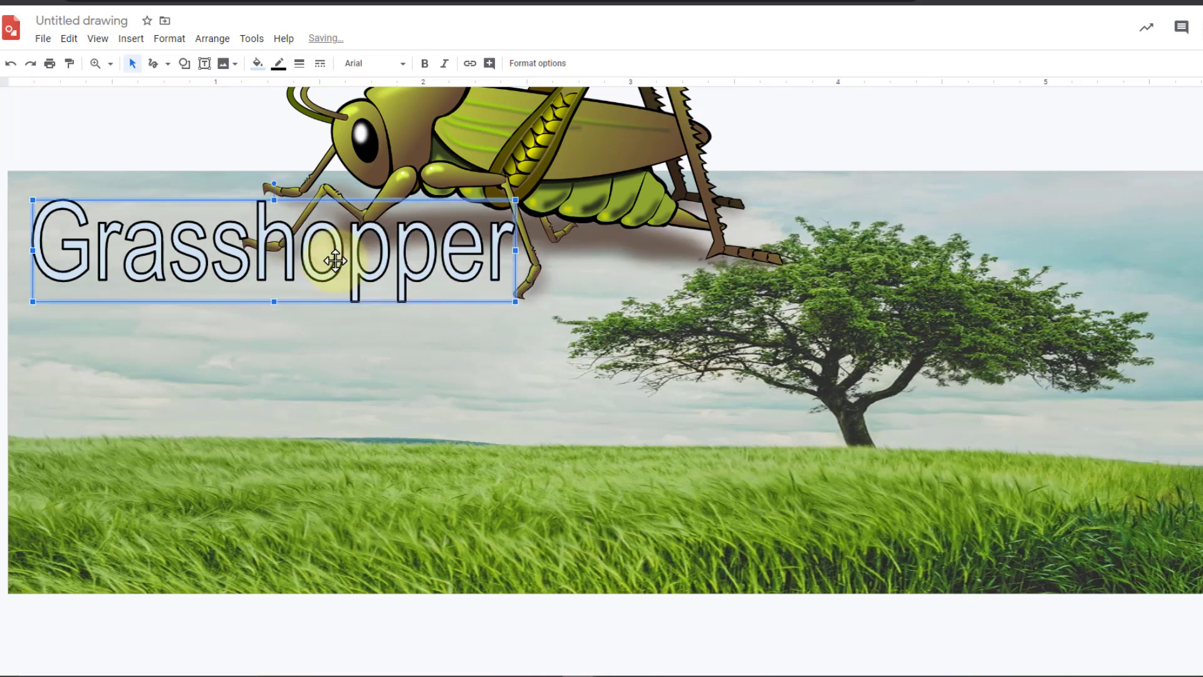
# Give the Grasshopper title a medium green fill and a very dark green outline.
pyautogui.click(257, 64)
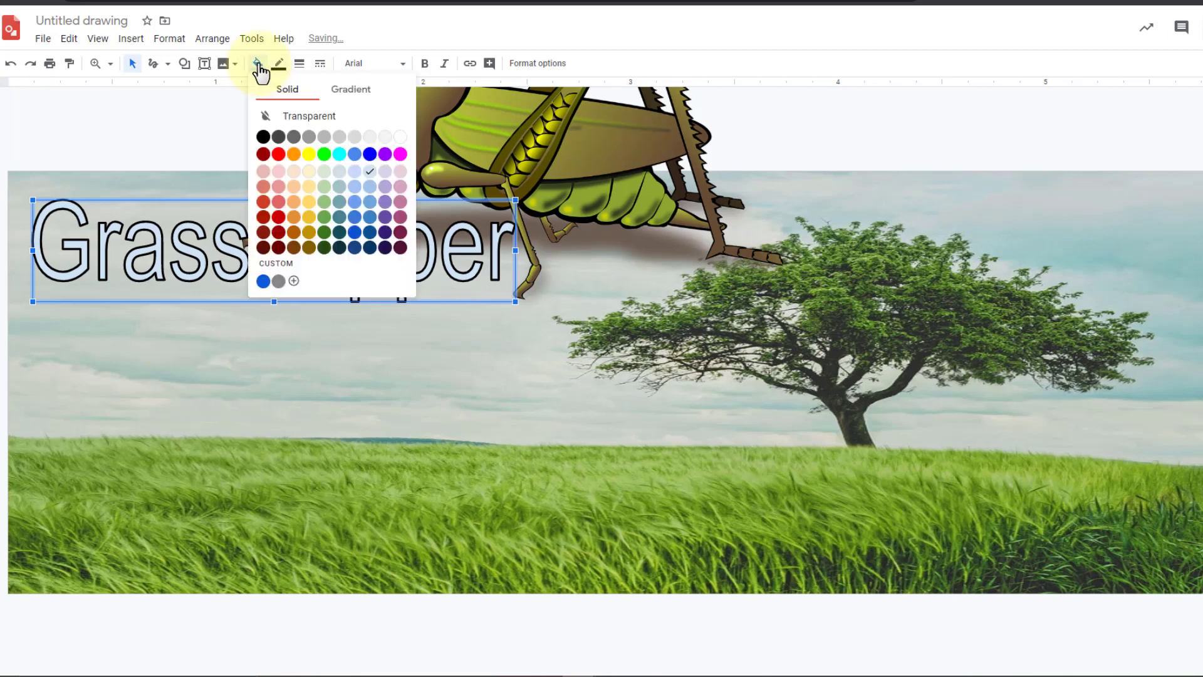
pyautogui.click(324, 217)
pyautogui.click(279, 65)
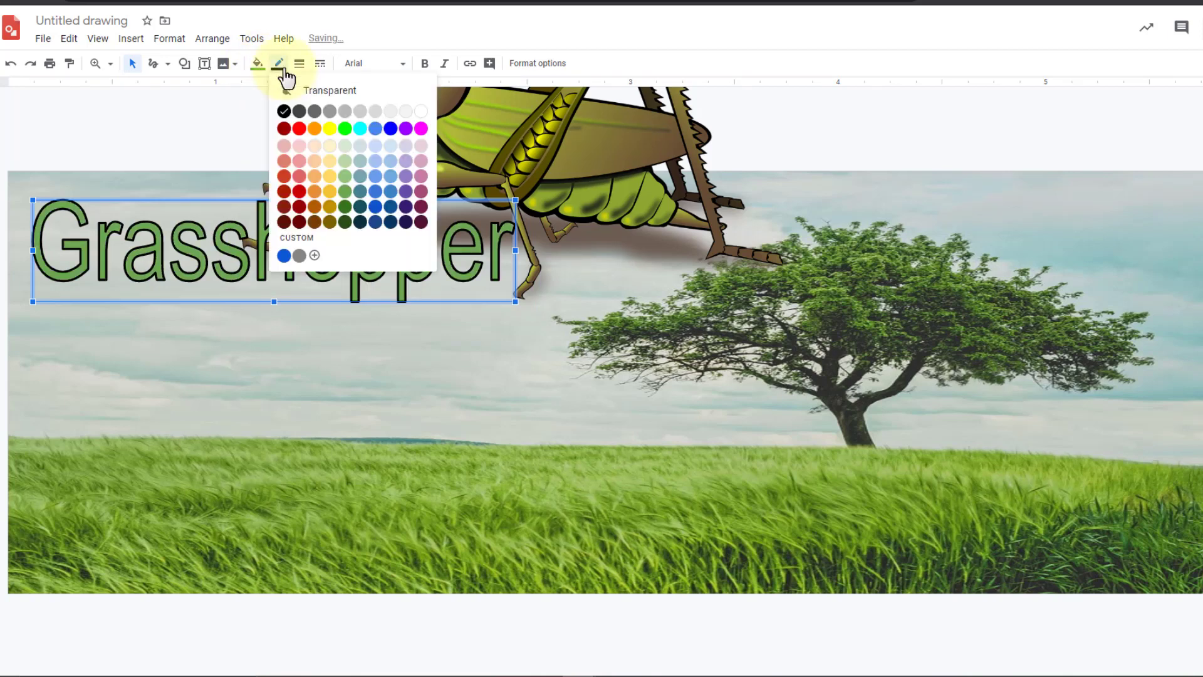
pyautogui.click(346, 177)
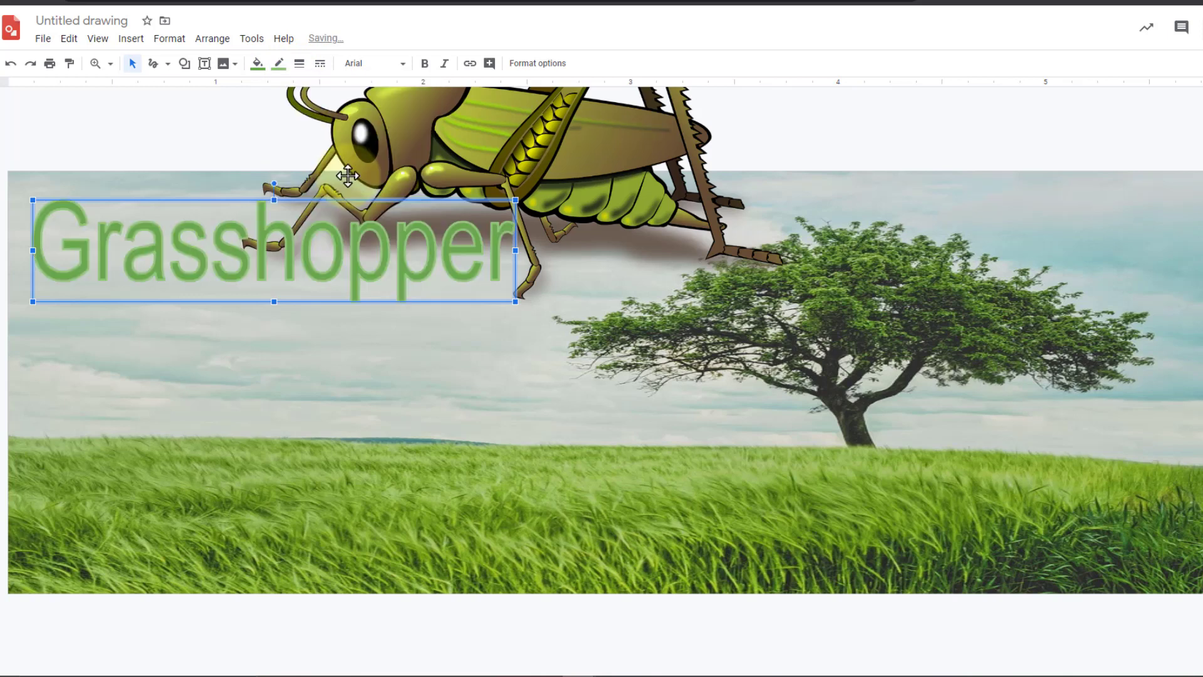
pyautogui.click(279, 63)
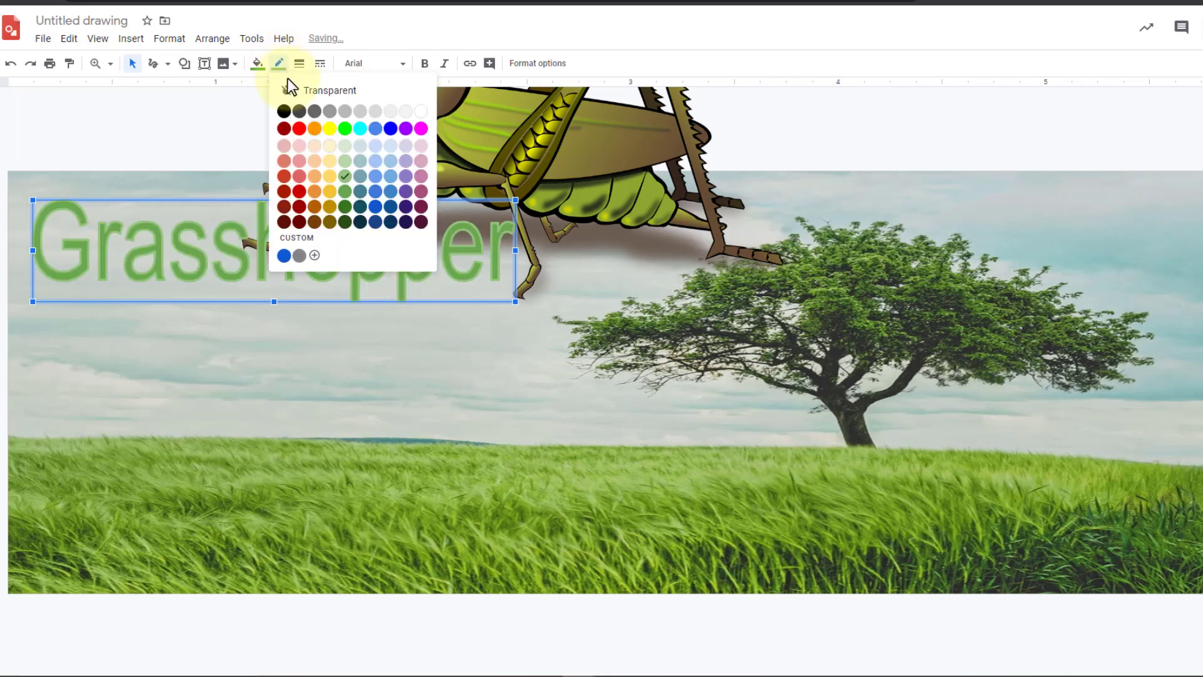
pyautogui.click(345, 218)
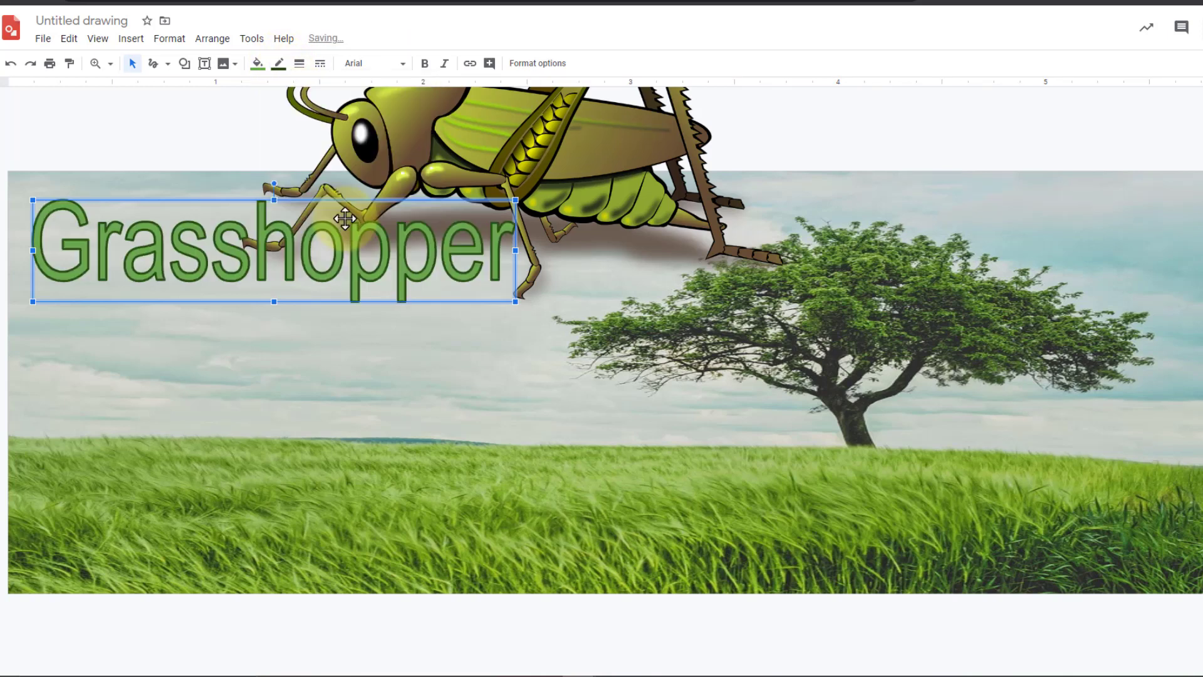
# Set the title's font to Days One and nudge it closer to the canvas's upper-left corner.
pyautogui.click(380, 67)
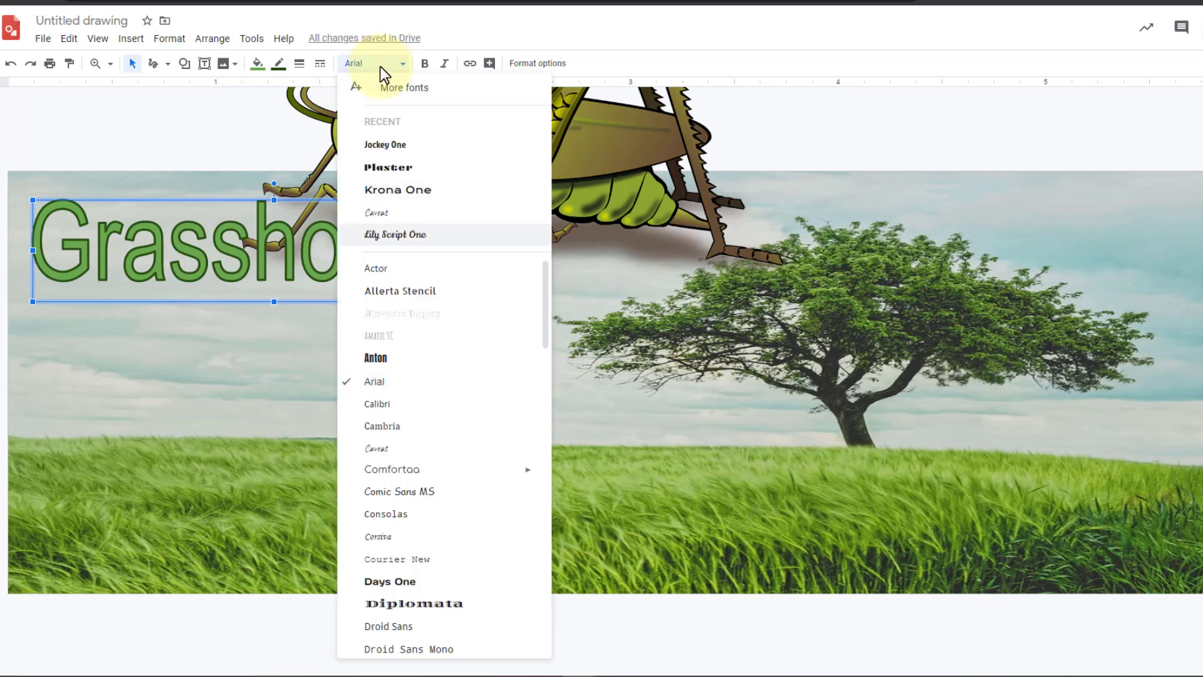
pyautogui.click(415, 581)
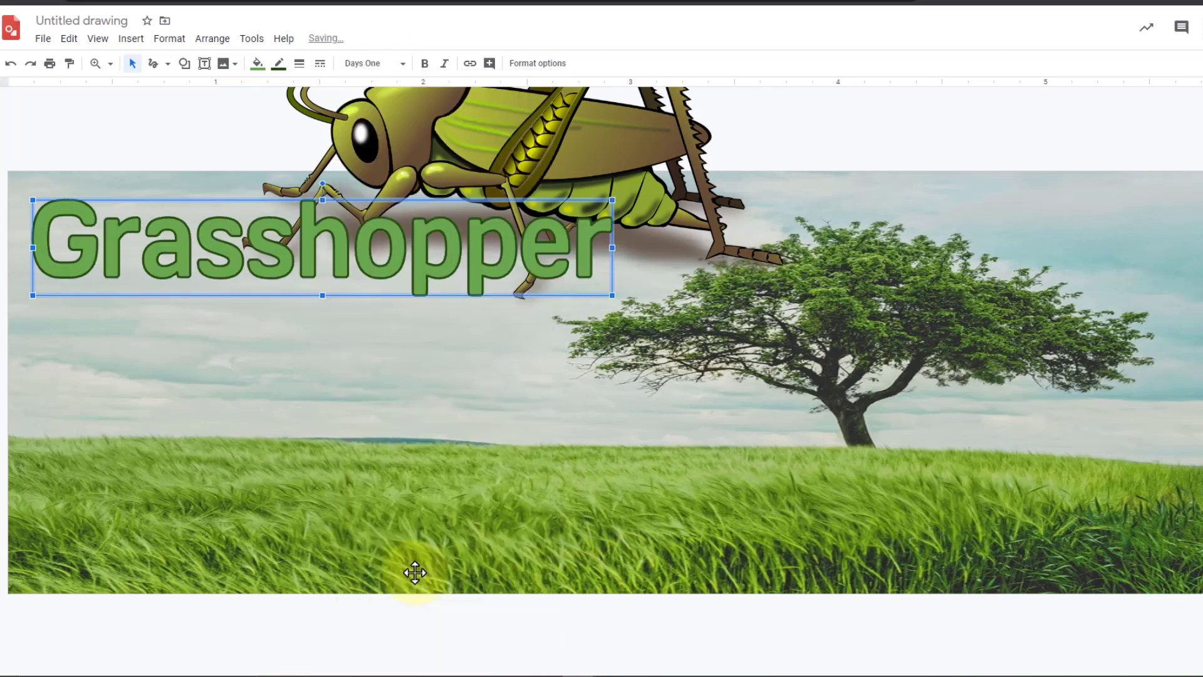
pyautogui.moveTo(323, 202)
pyautogui.mouseDown()
pyautogui.moveTo(328, 303)
pyautogui.moveTo(314, 307)
pyautogui.moveTo(322, 211)
pyautogui.mouseUp()
# Move the grasshopper picture onto the grass and shrink it to under half its size, below the title.
pyautogui.click(464, 225)
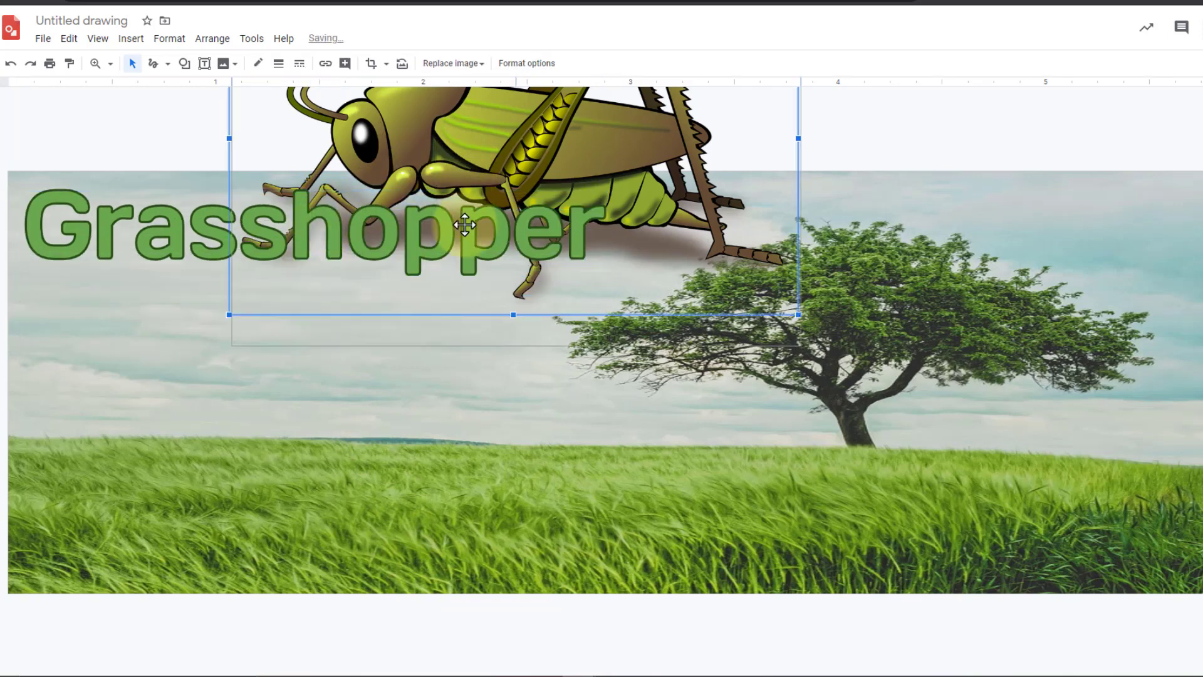
pyautogui.moveTo(465, 225); pyautogui.dragTo(444, 446)
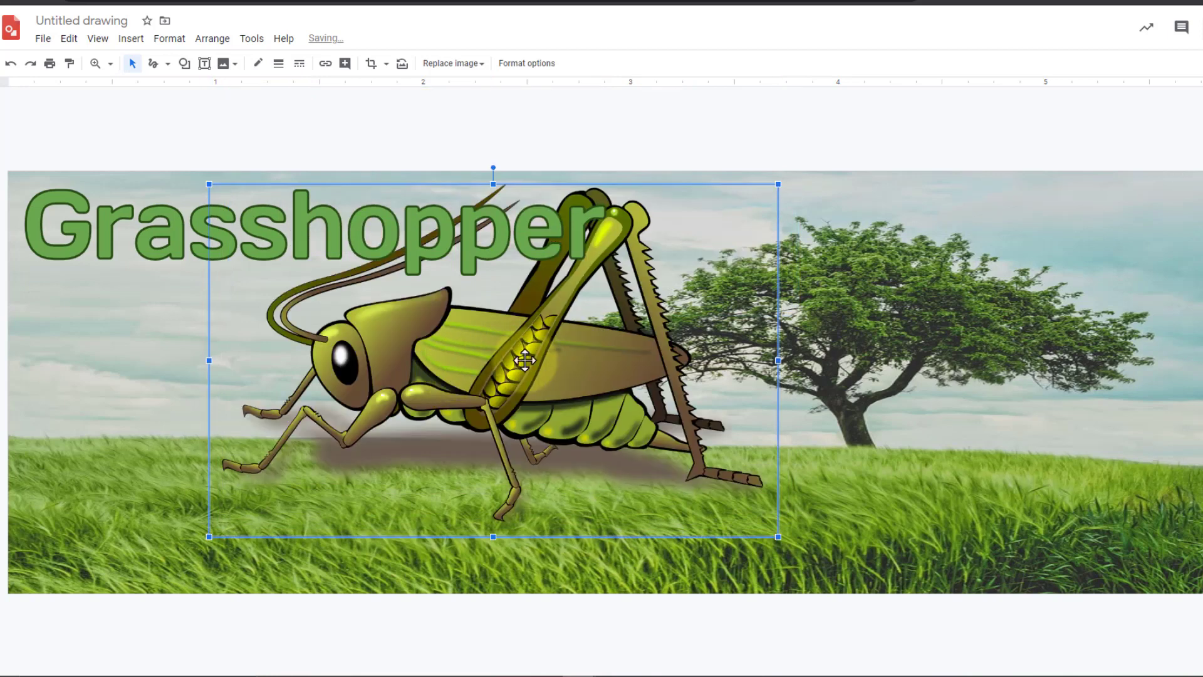
pyautogui.moveTo(533, 349); pyautogui.dragTo(560, 385)
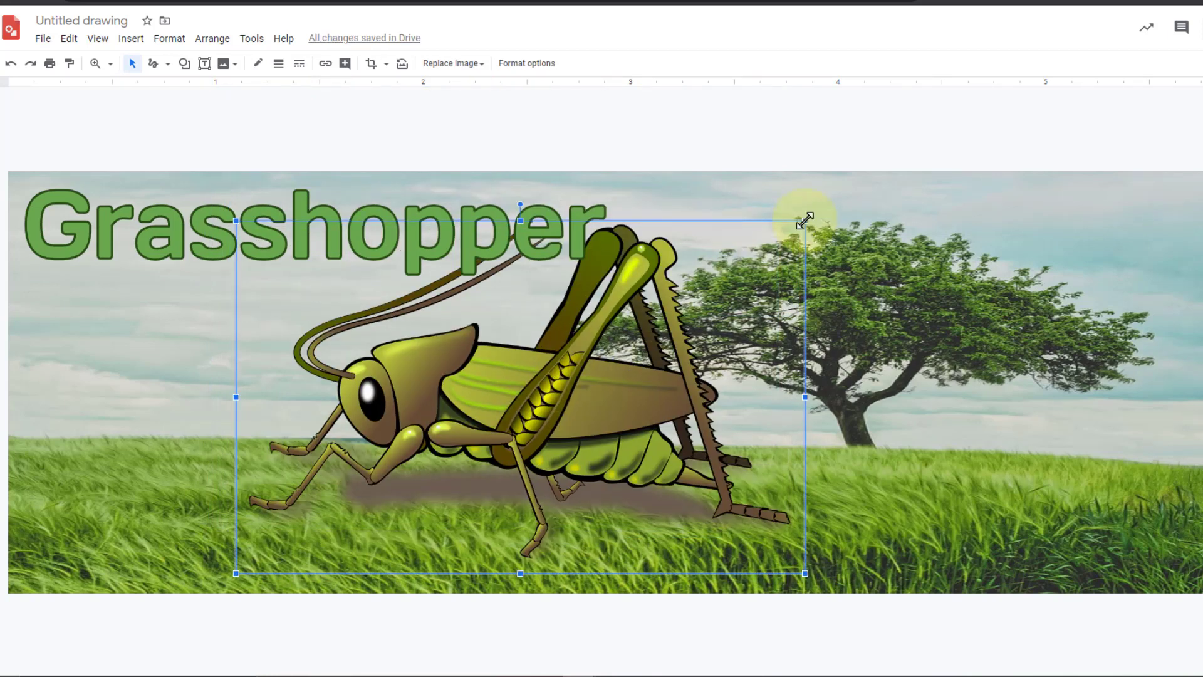
pyautogui.moveTo(805, 221); pyautogui.dragTo(456, 441)
pyautogui.moveTo(347, 504); pyautogui.dragTo(276, 479)
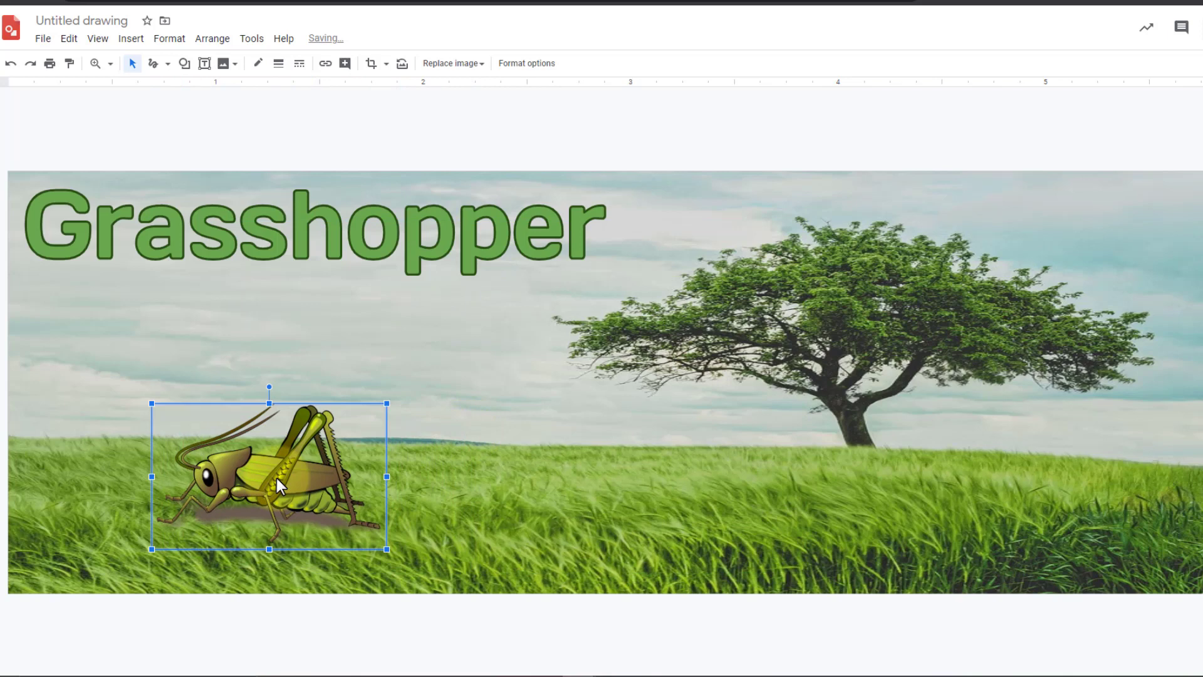
# Duplicate the grasshopper three times and spread the four grasshoppers in a row across the grass.
pyautogui.hotkey('ctrl', 'd')
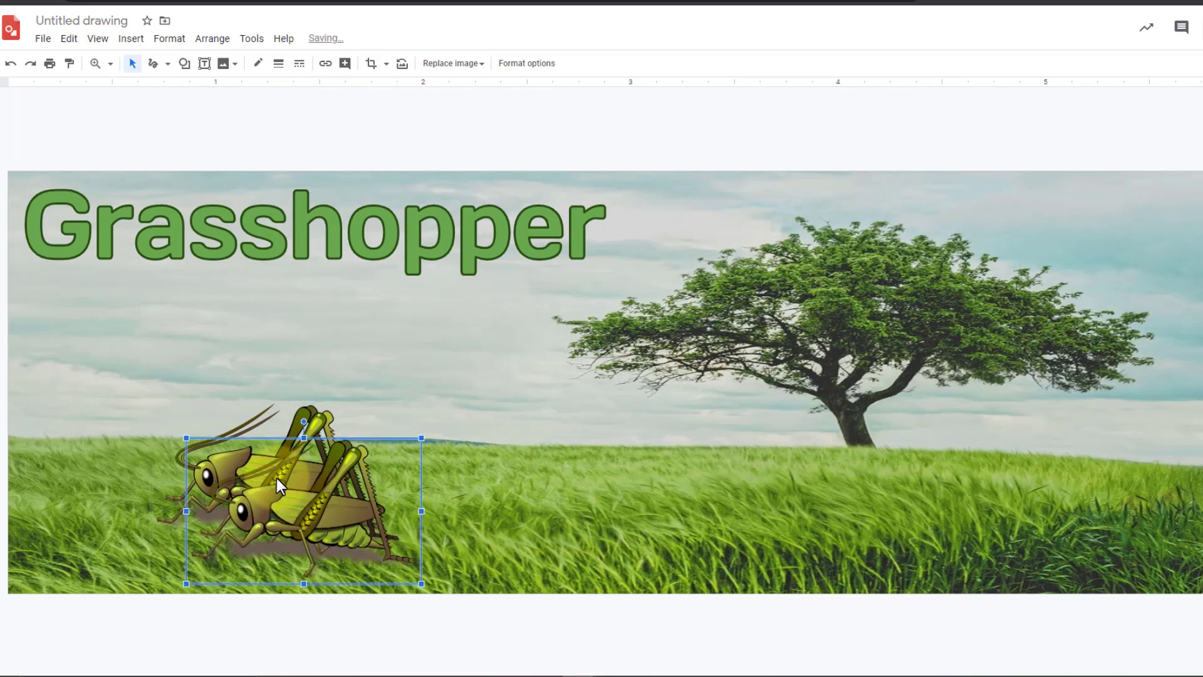
pyautogui.moveTo(328, 502); pyautogui.dragTo(732, 460)
pyautogui.hotkey('ctrl', 'd')
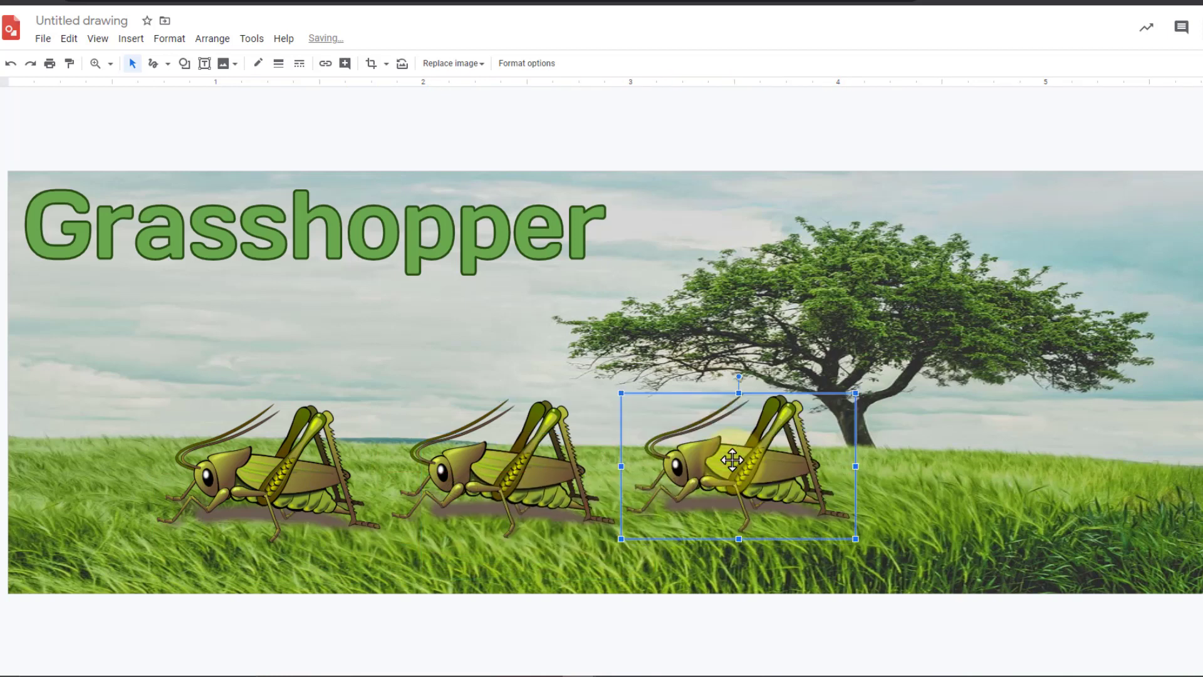
pyautogui.hotkey('ctrl', 'd')
pyautogui.moveTo(784, 500); pyautogui.dragTo(1000, 471)
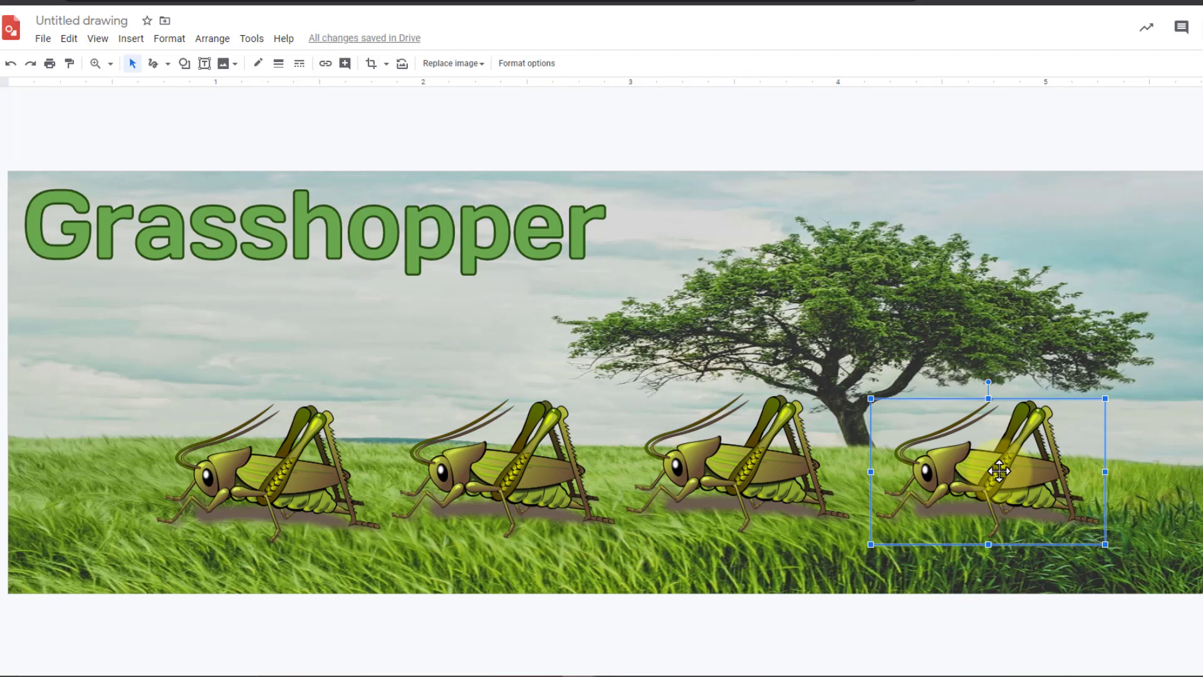
pyautogui.moveTo(294, 469); pyautogui.dragTo(225, 467)
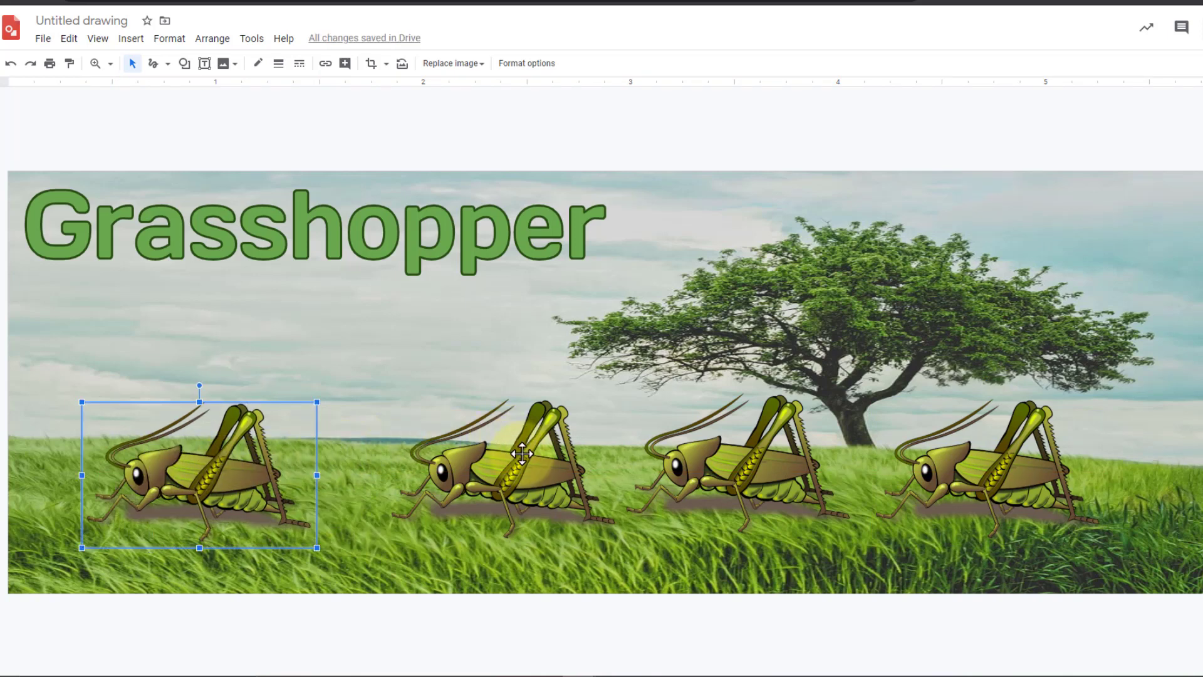
# Select all four grasshoppers together and distribute them horizontally so they are evenly spaced across the grass.
pyautogui.keyDown('shift'); pyautogui.click(522, 453); pyautogui.keyUp('shift')
pyautogui.keyDown('shift'); pyautogui.click(684, 456); pyautogui.keyUp('shift')
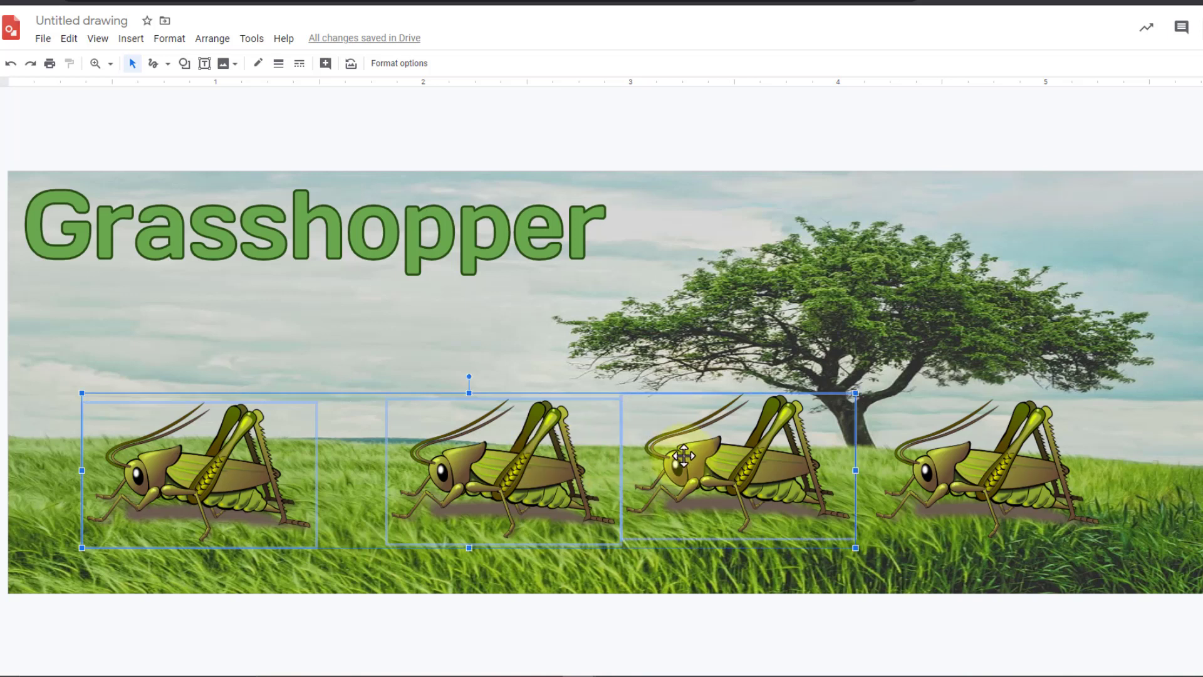
pyautogui.keyDown('shift'); pyautogui.click(958, 451); pyautogui.keyUp('shift')
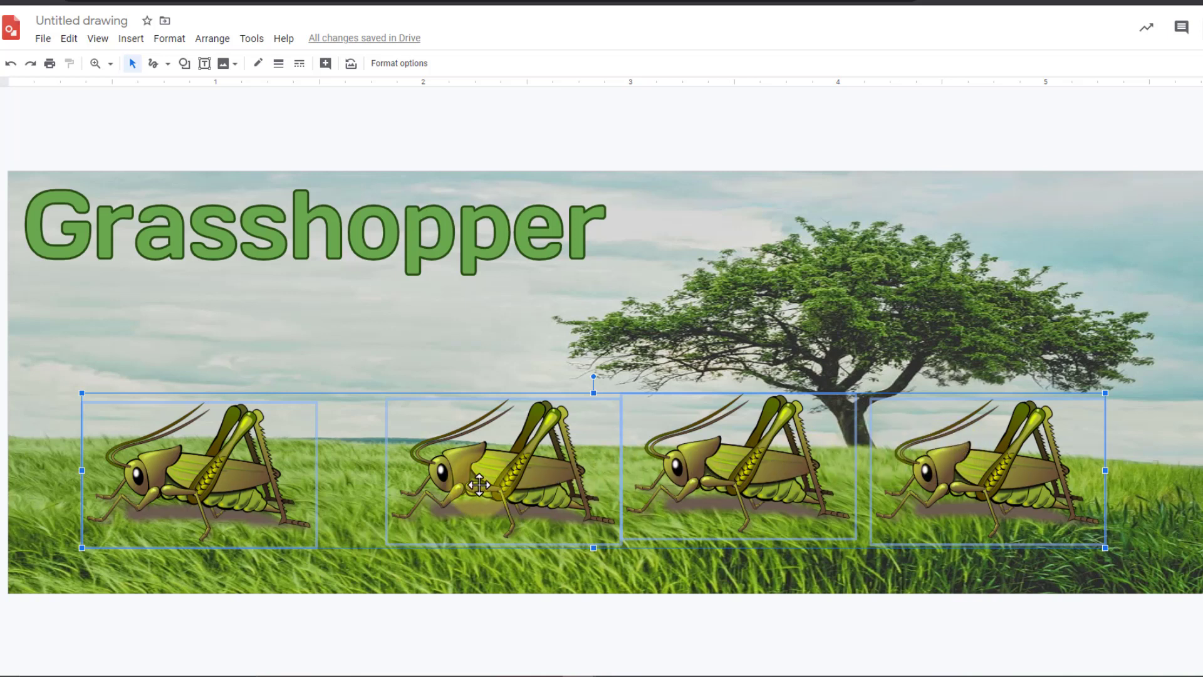
pyautogui.click(211, 39)
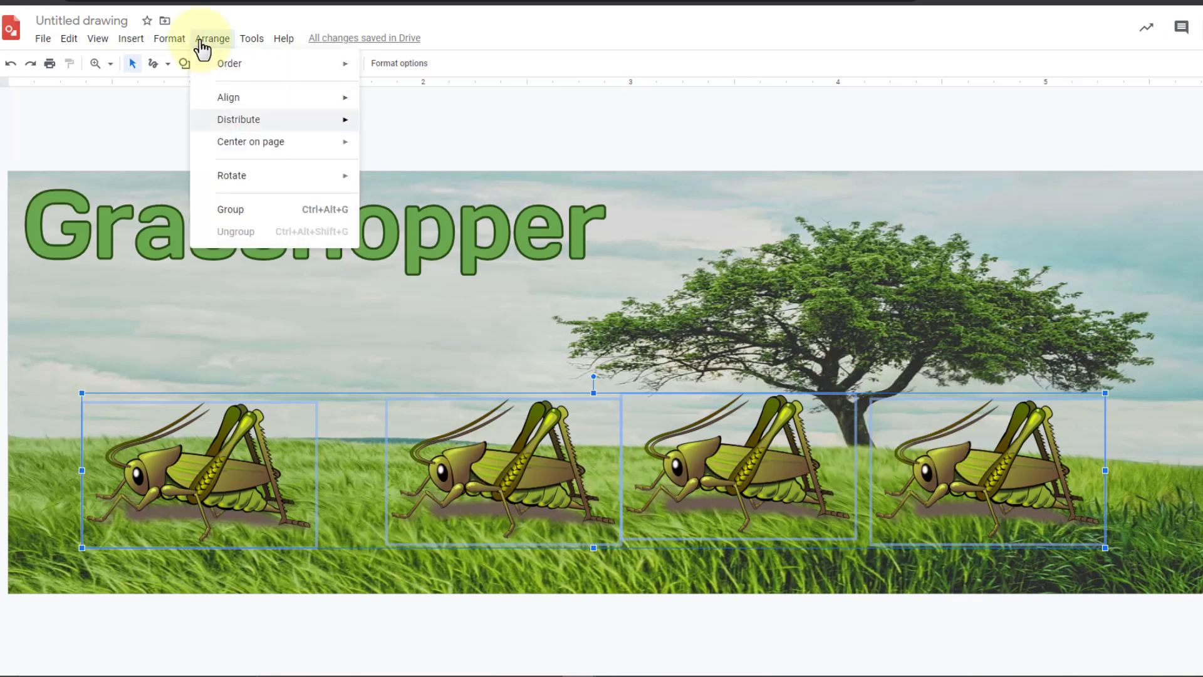
pyautogui.moveTo(288, 128)
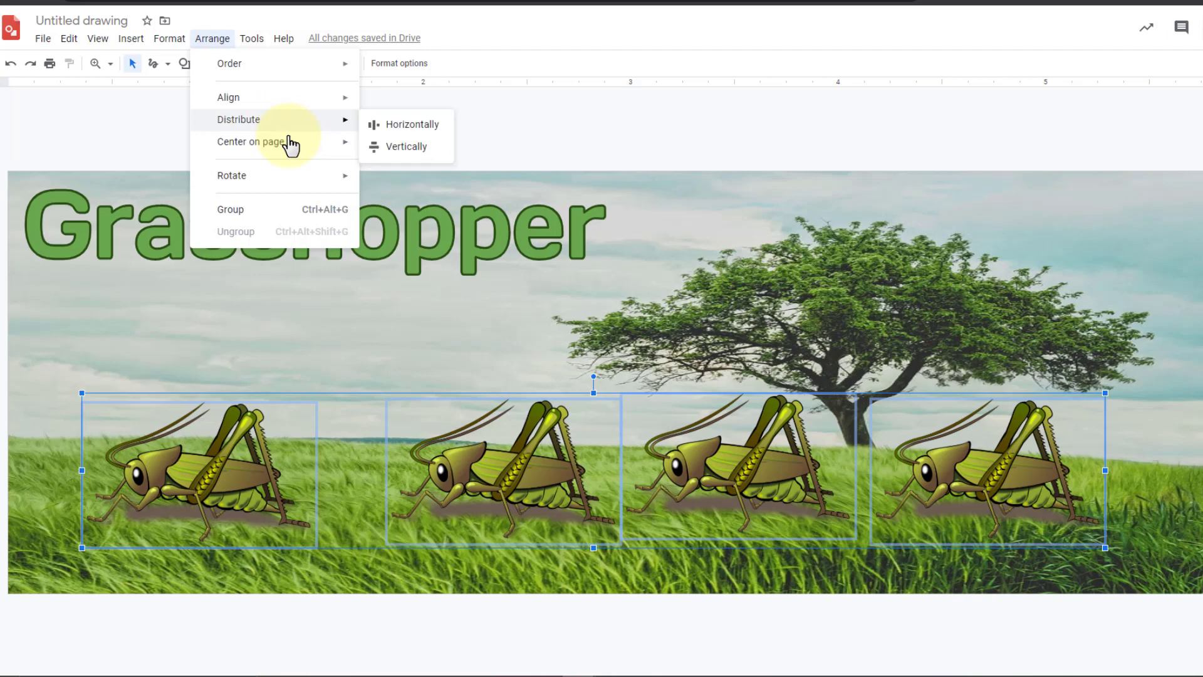
pyautogui.click(387, 129)
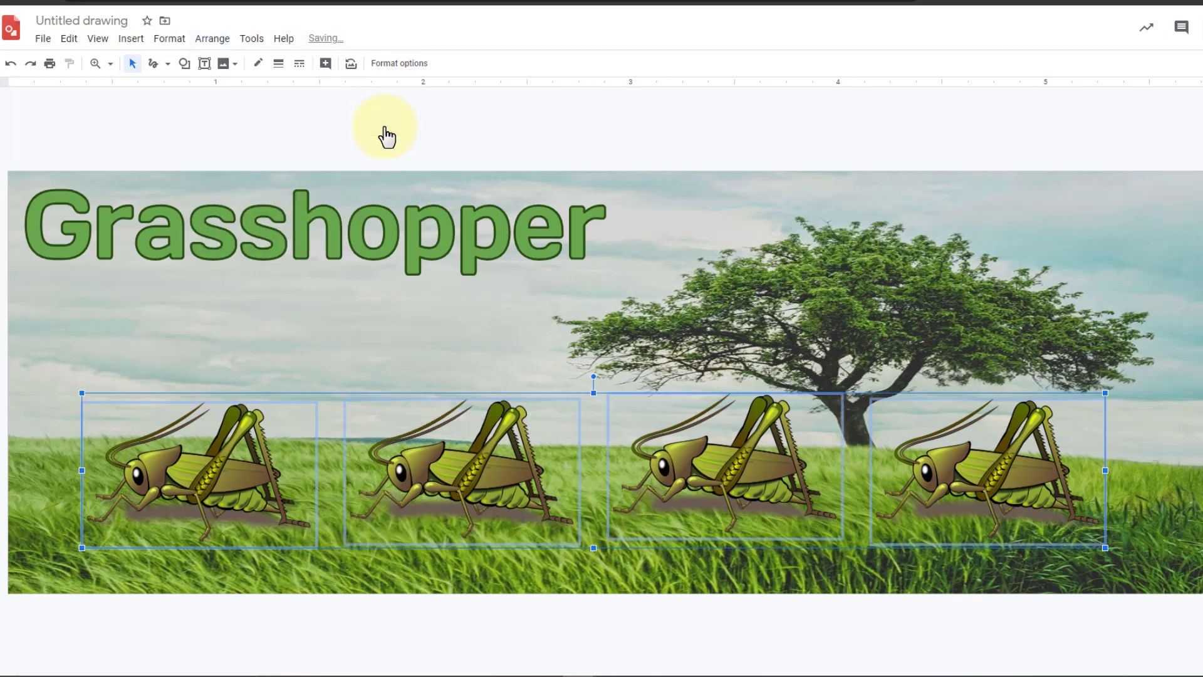
# Try left-aligning the four selected grasshoppers, and undo that alignment.
pyautogui.click(216, 39)
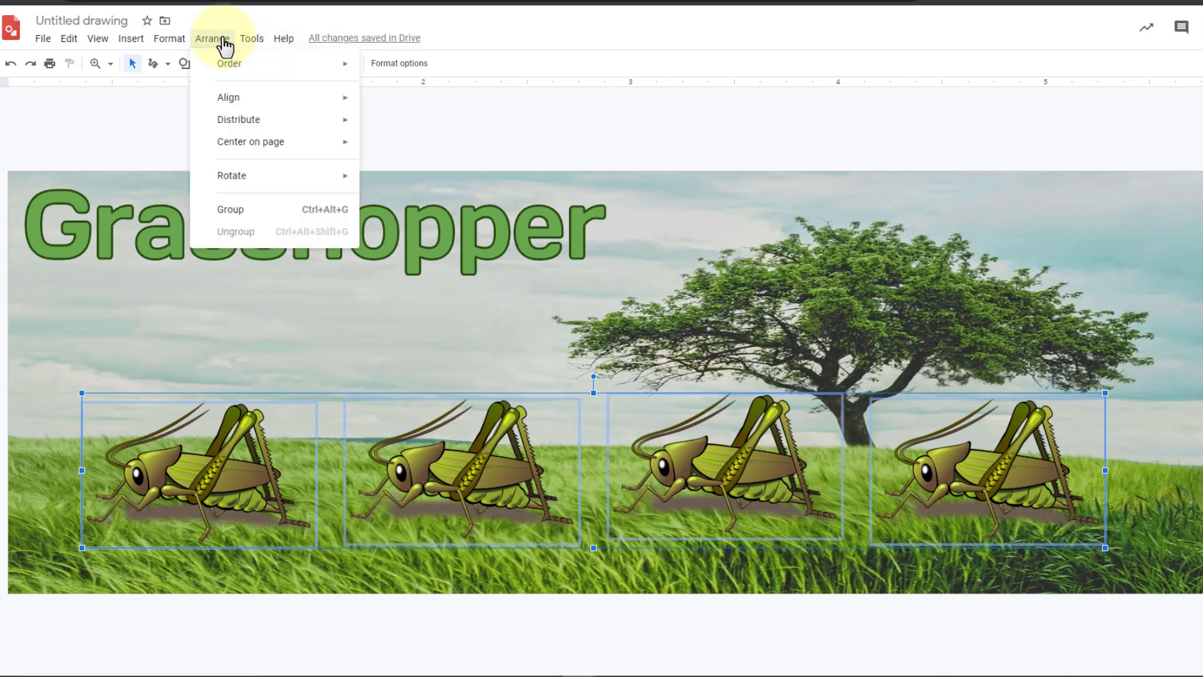
pyautogui.moveTo(271, 105)
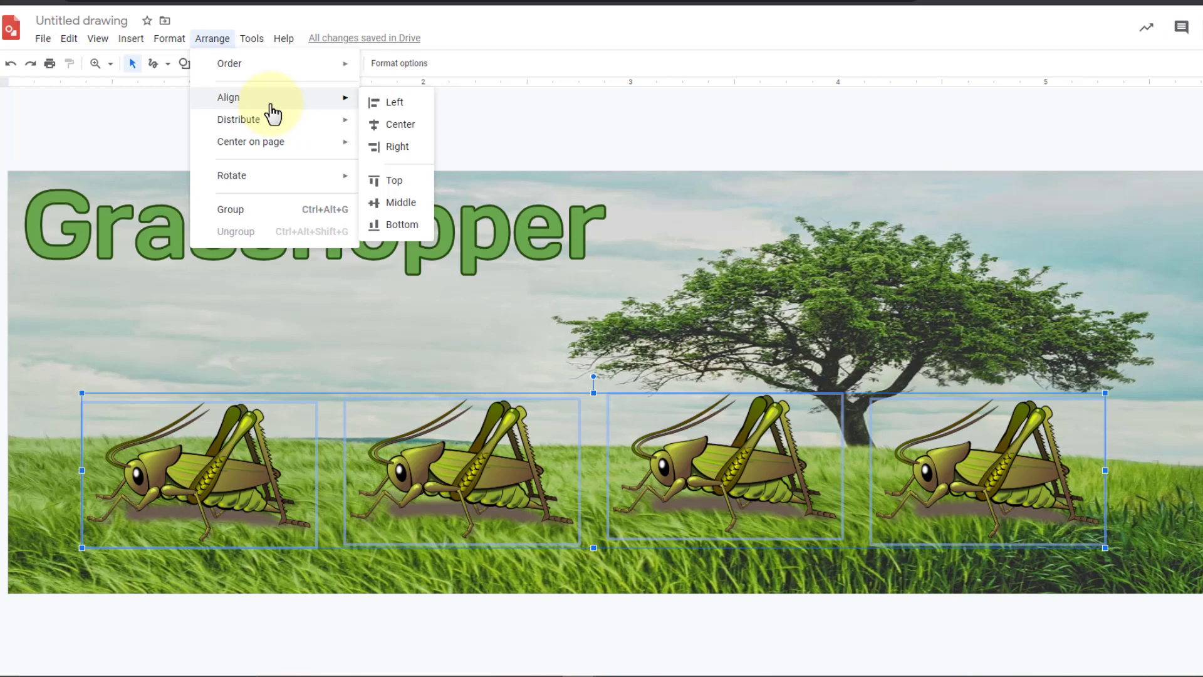
pyautogui.click(382, 116)
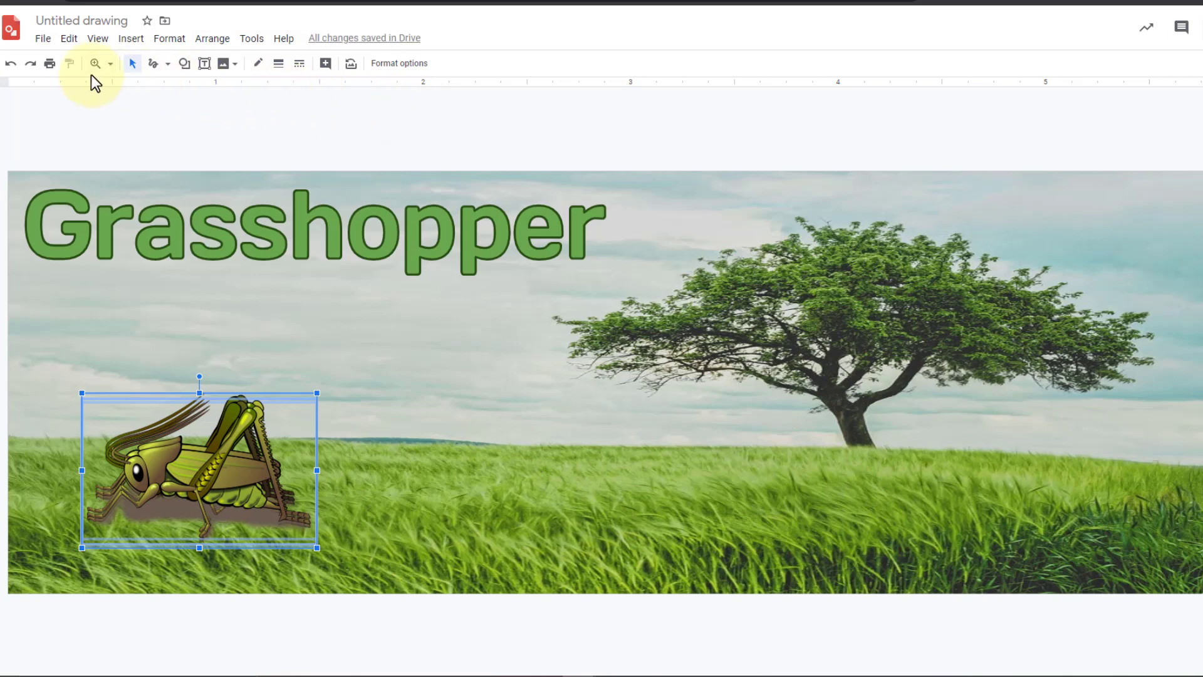
pyautogui.click(11, 64)
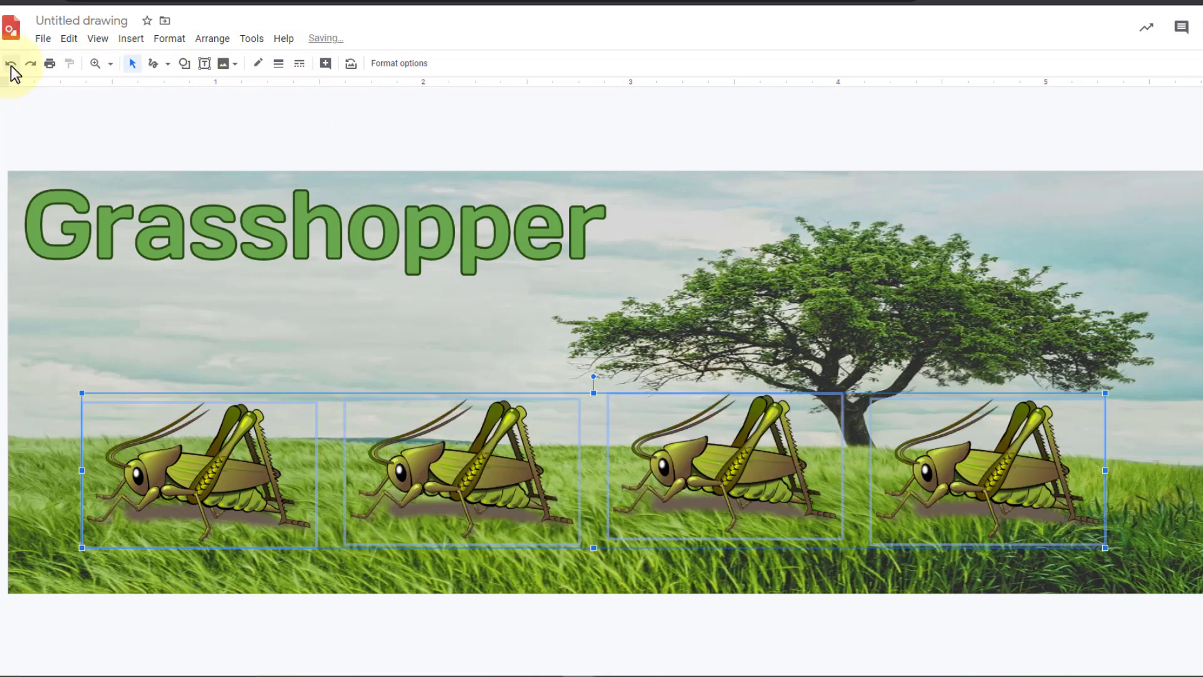
# Align the four selected grasshoppers to their vertical middle so they stand in a level row.
pyautogui.click(219, 43)
pyautogui.press('Down')
pyautogui.press('Down')
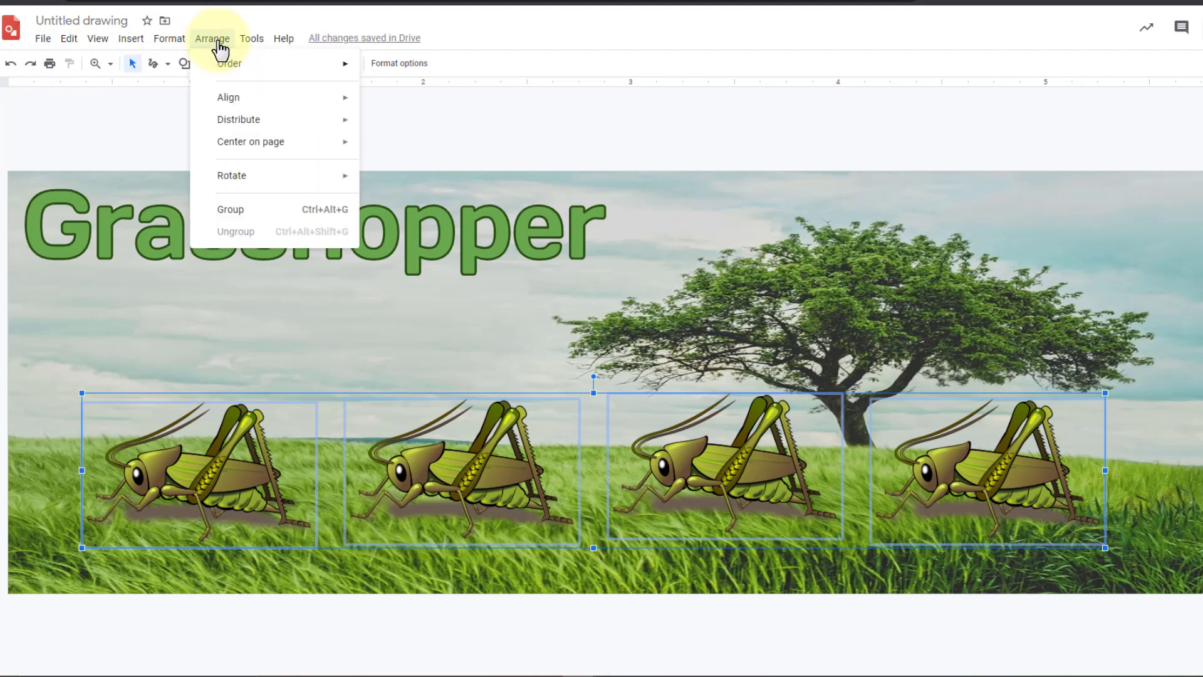
pyautogui.press('Right')
pyautogui.press('Down')
pyautogui.press('Down')
pyautogui.press('Down')
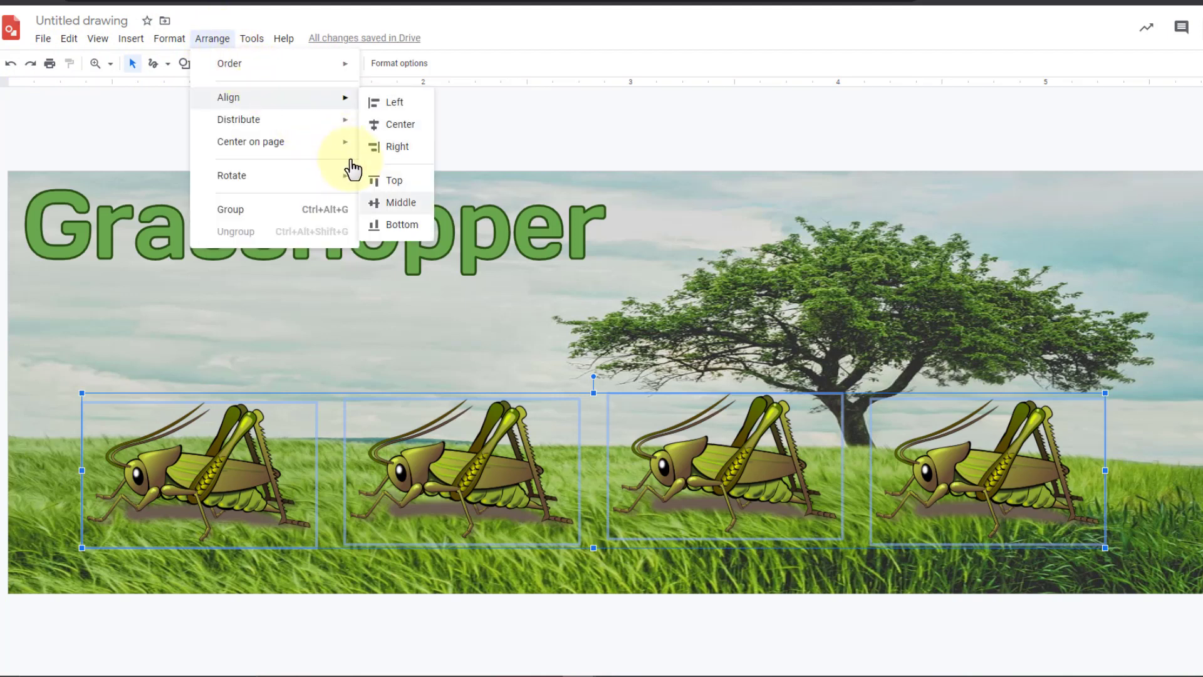
pyautogui.click(401, 202)
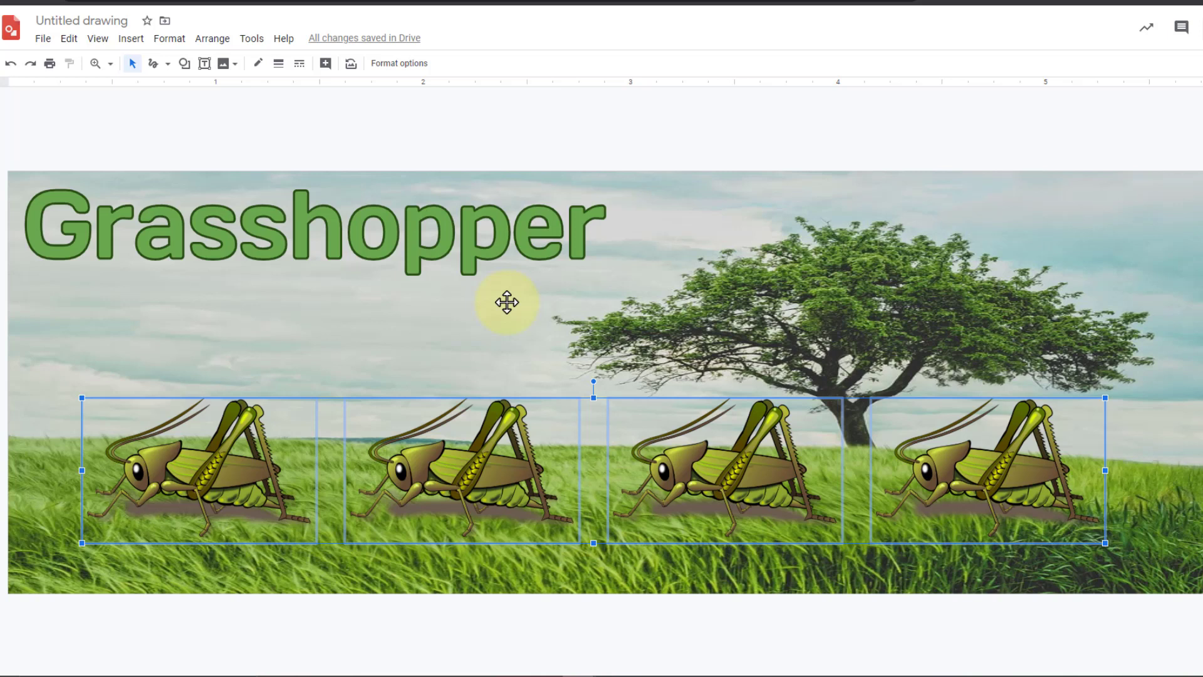
pyautogui.click(216, 40)
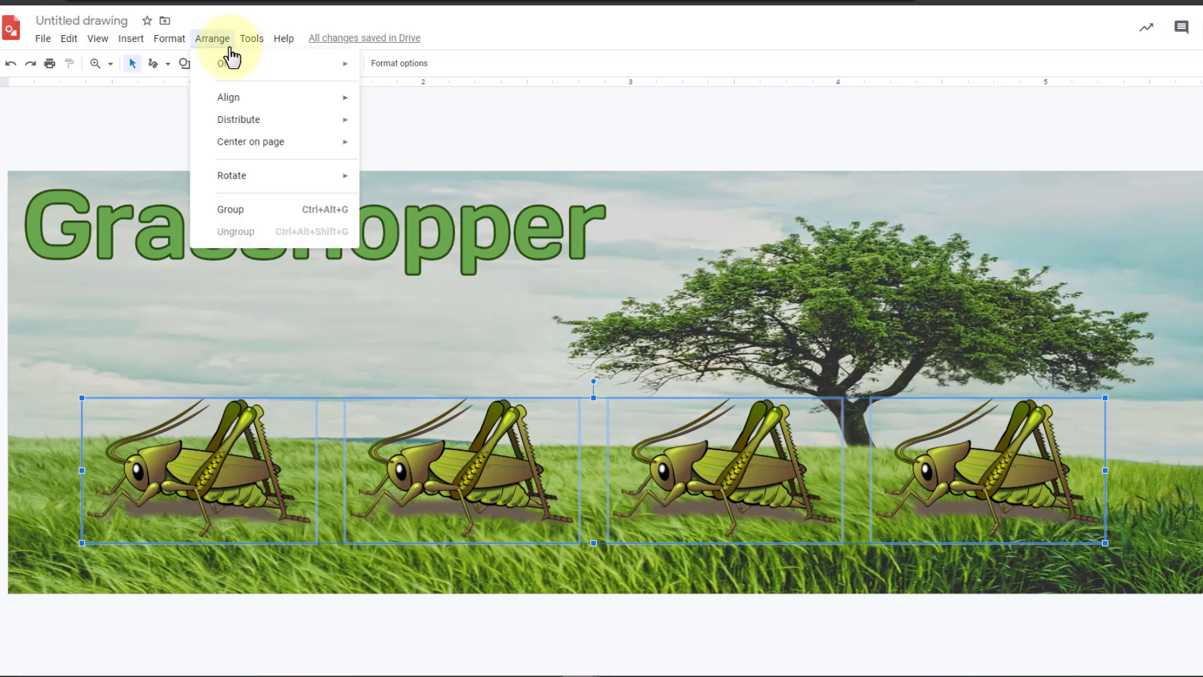
pyautogui.moveTo(264, 95)
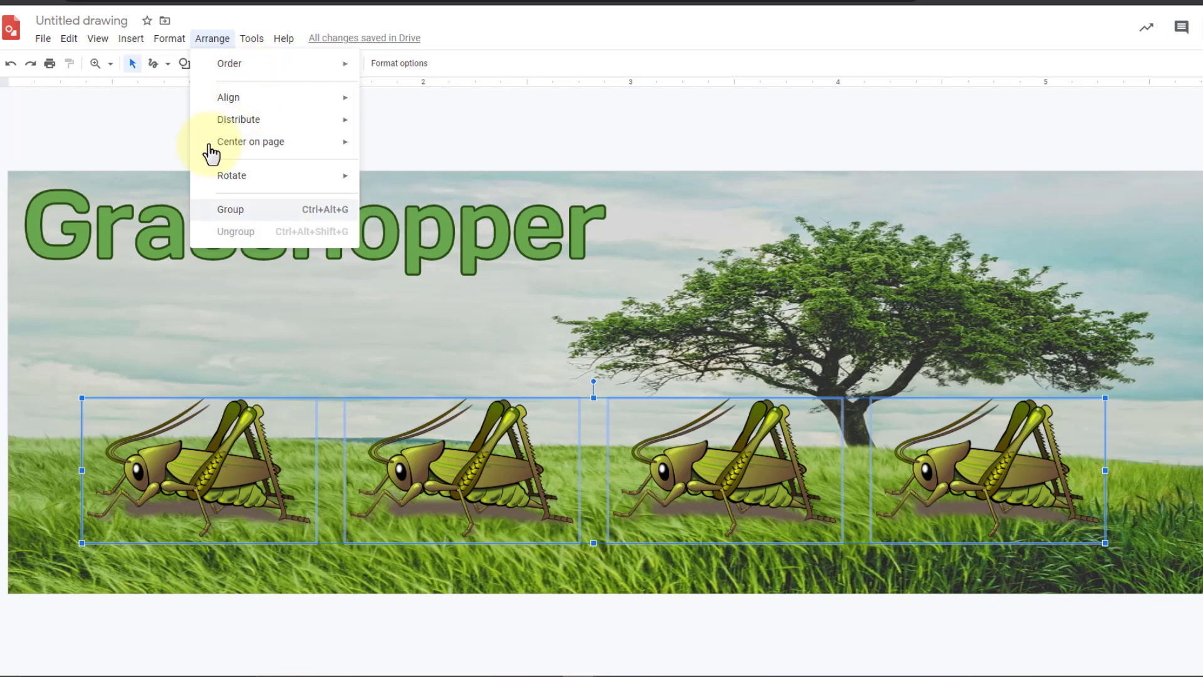
# Line up the title's left edge with the first grasshopper and change its text to Grasshoppers.
pyautogui.click(144, 227)
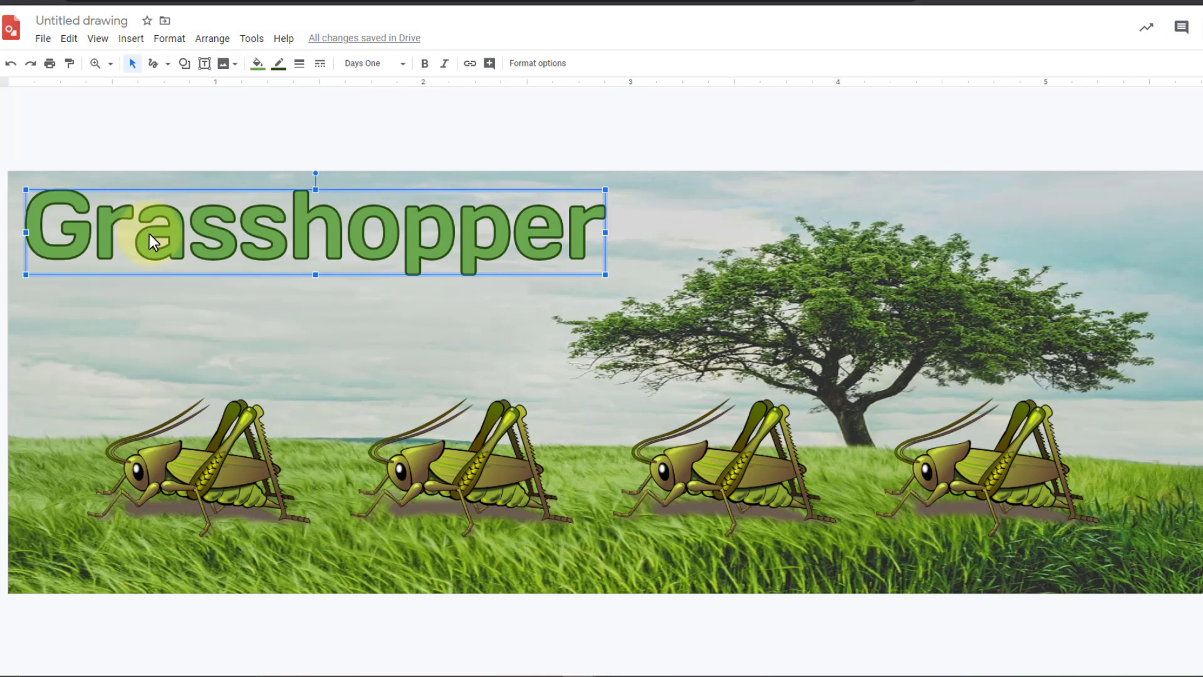
pyautogui.moveTo(149, 234); pyautogui.dragTo(208, 239)
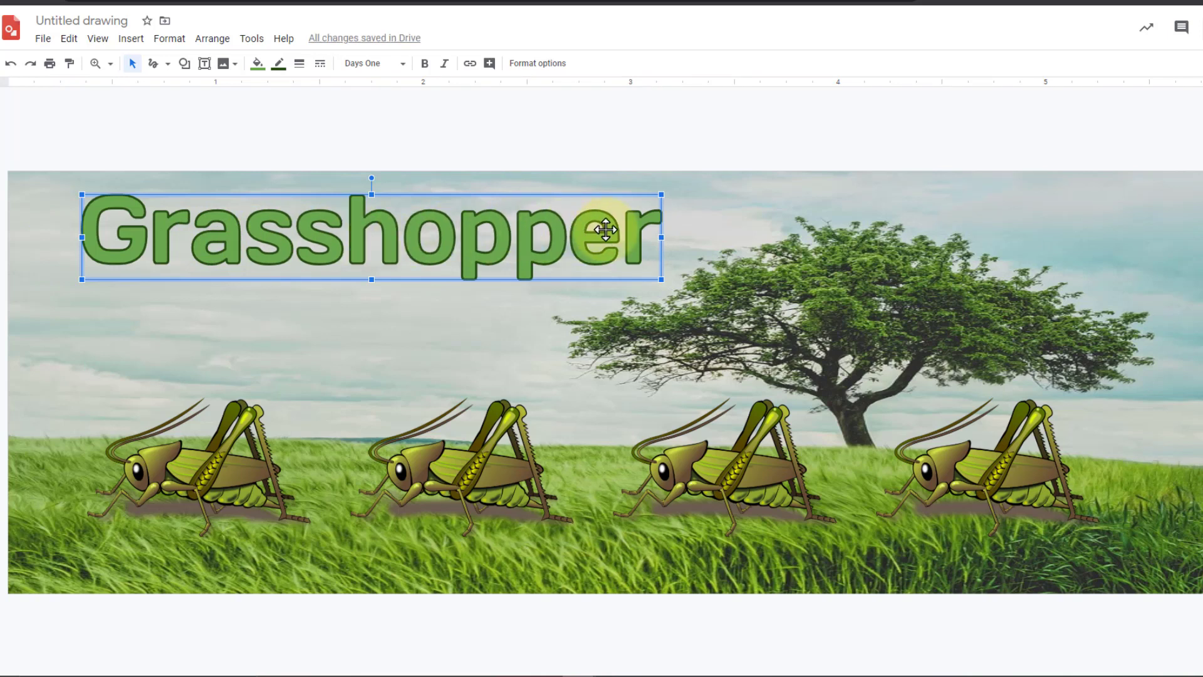
pyautogui.doubleClick(532, 246)
pyautogui.click(208, 310)
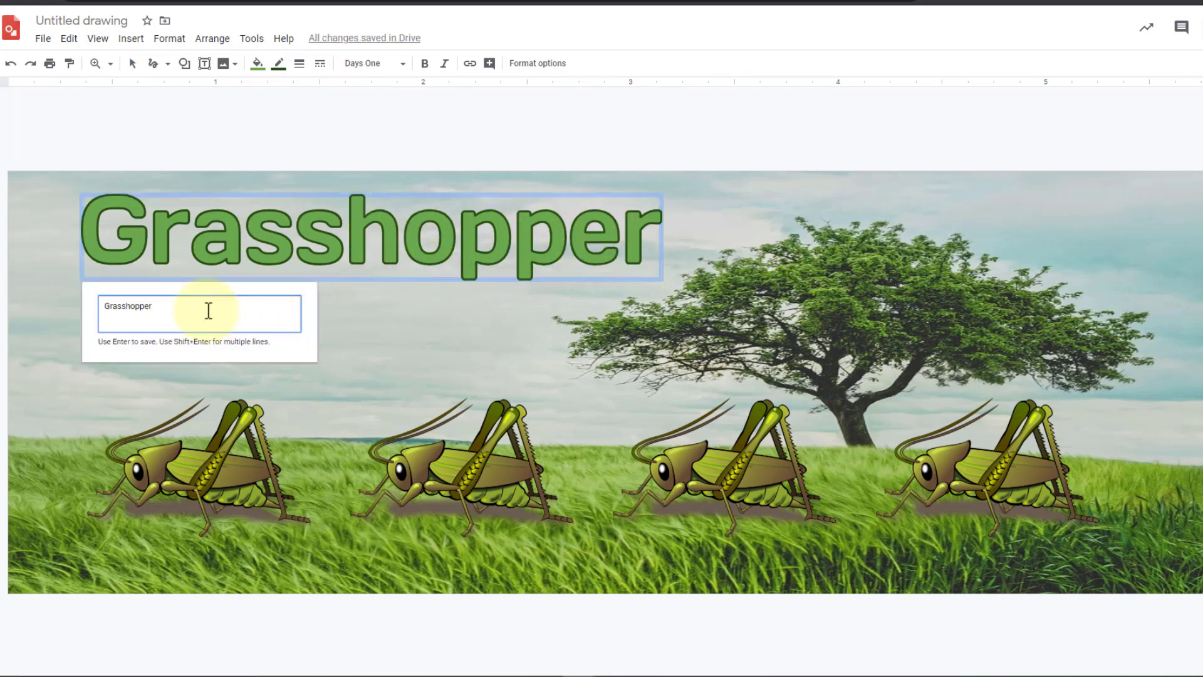
pyautogui.write('s')
pyautogui.press('Return')
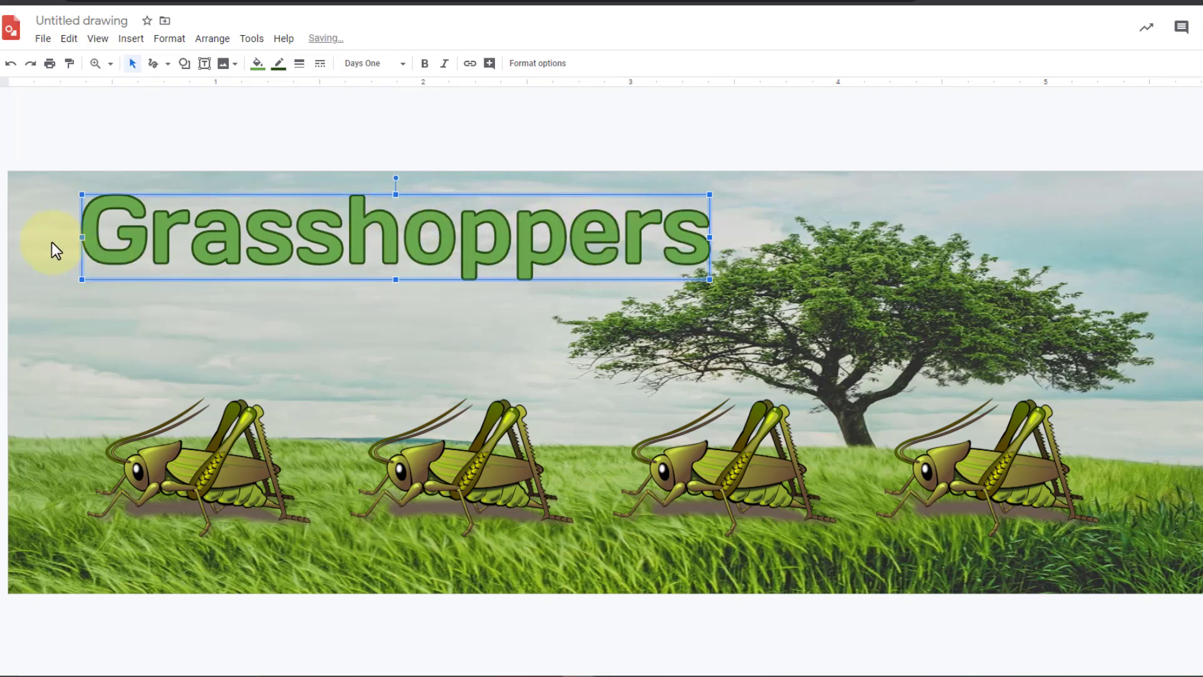
# Shift the title and the first grasshopper slightly left, keeping their left edges in line with each other.
pyautogui.moveTo(157, 240); pyautogui.dragTo(119, 242)
pyautogui.moveTo(186, 461); pyautogui.dragTo(153, 461)
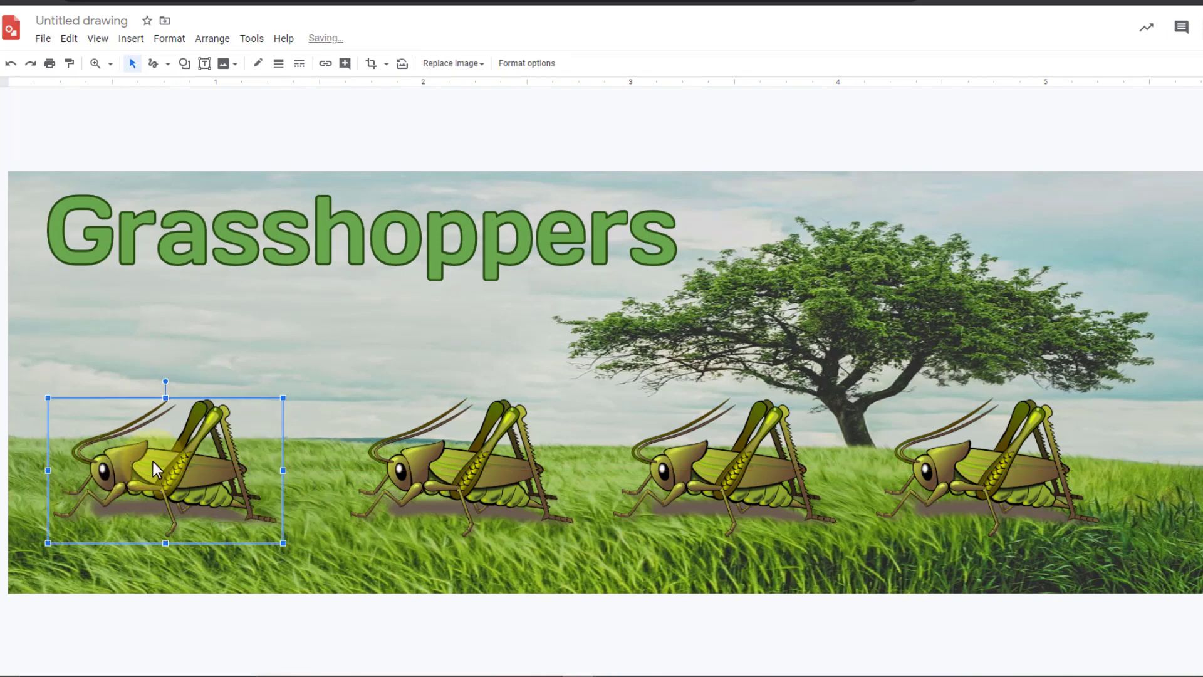
# Shrink the second grasshopper to about three quarters of its size and move it slightly closer to the first one.
pyautogui.click(458, 457)
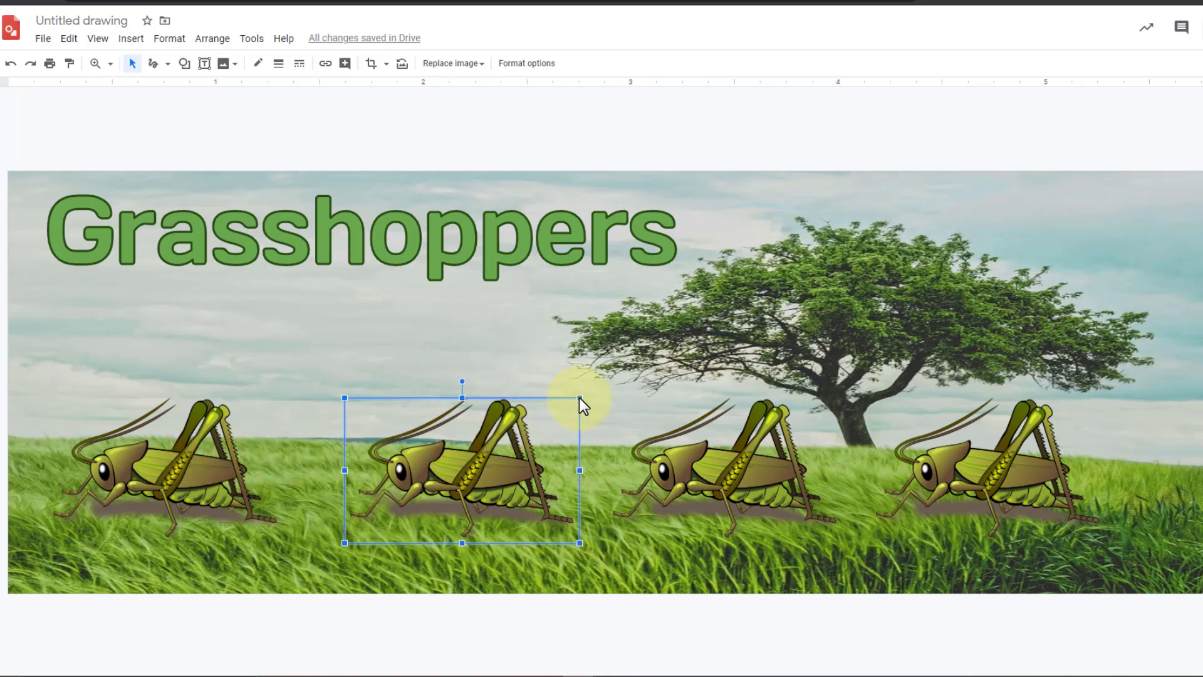
pyautogui.moveTo(579, 398); pyautogui.dragTo(511, 440)
pyautogui.moveTo(468, 482); pyautogui.dragTo(446, 464)
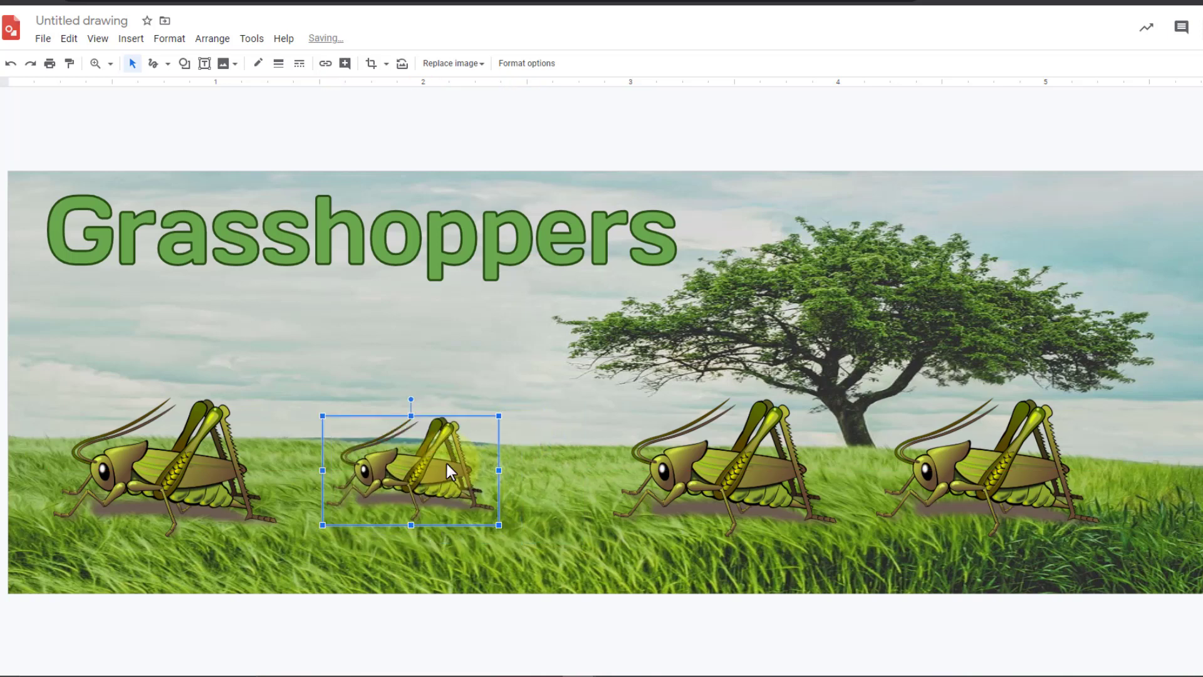
# Shrink the third grasshopper to about a quarter and the fourth to about a fifth of their size, placing the fourth on the grass beyond the tree trunk.
pyautogui.click(649, 465)
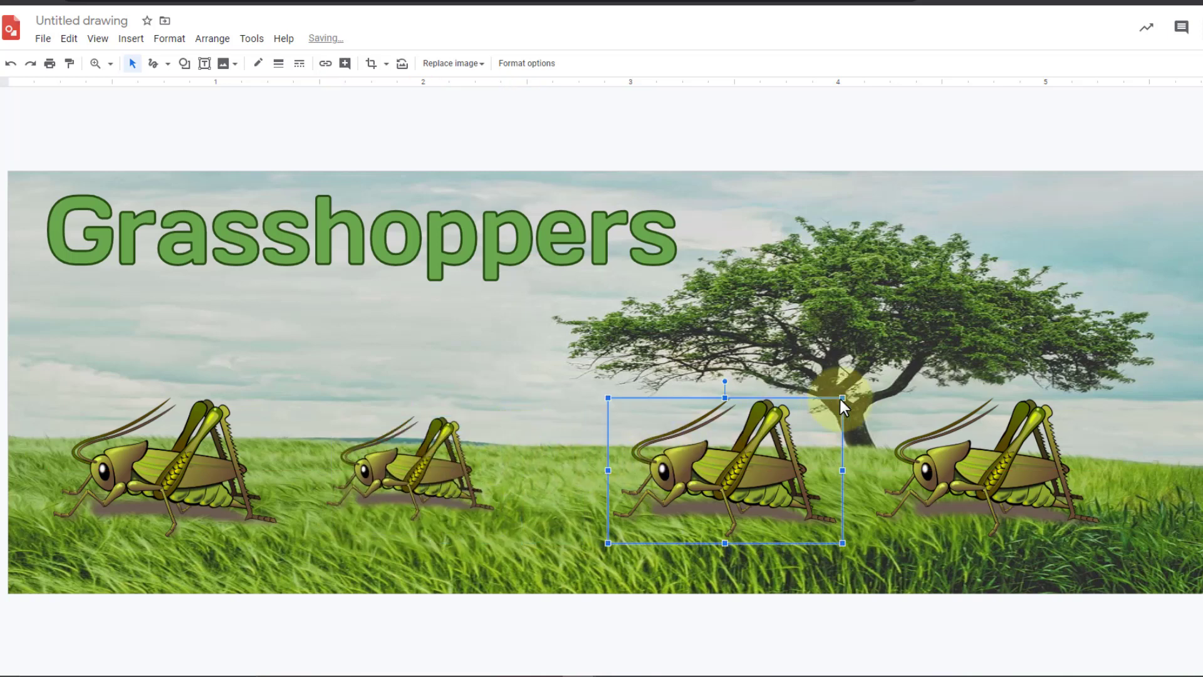
pyautogui.moveTo(840, 400); pyautogui.dragTo(705, 443)
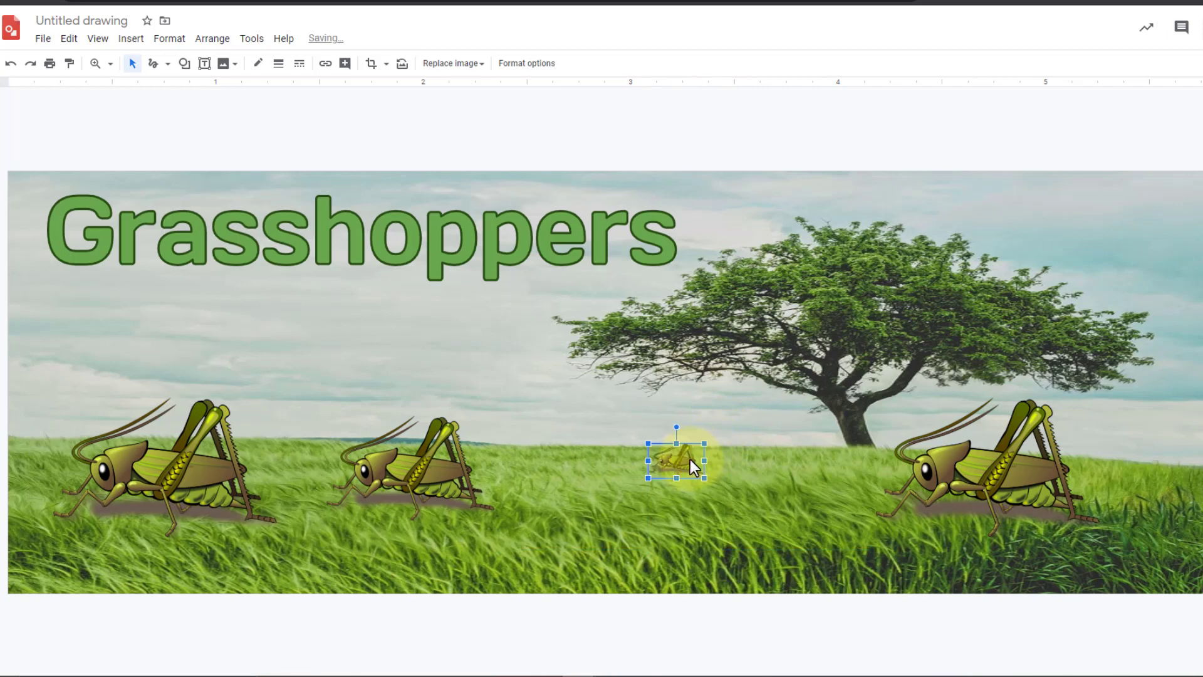
pyautogui.moveTo(924, 467); pyautogui.dragTo(813, 477)
pyautogui.moveTo(1002, 402); pyautogui.dragTo(817, 519)
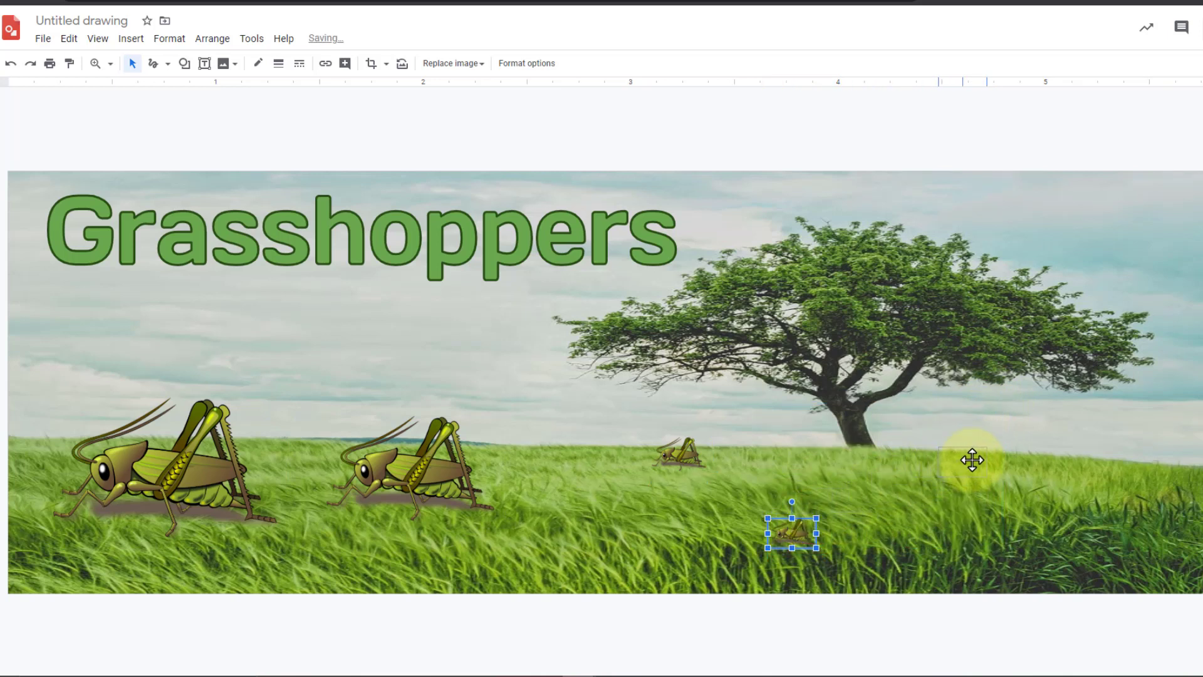
pyautogui.moveTo(972, 460); pyautogui.dragTo(978, 462)
pyautogui.click(1182, 341)
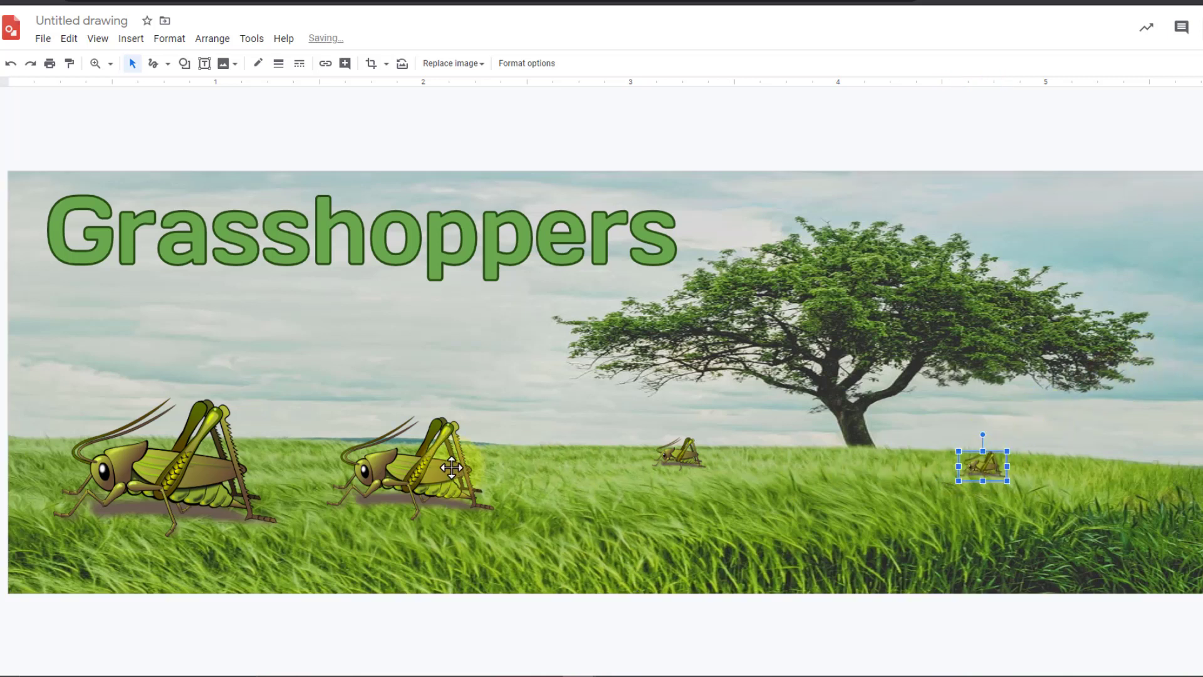
# Shrink the second grasshopper a little more and move it near the horizon, between the first and third grasshoppers.
pyautogui.moveTo(452, 466); pyautogui.dragTo(465, 466)
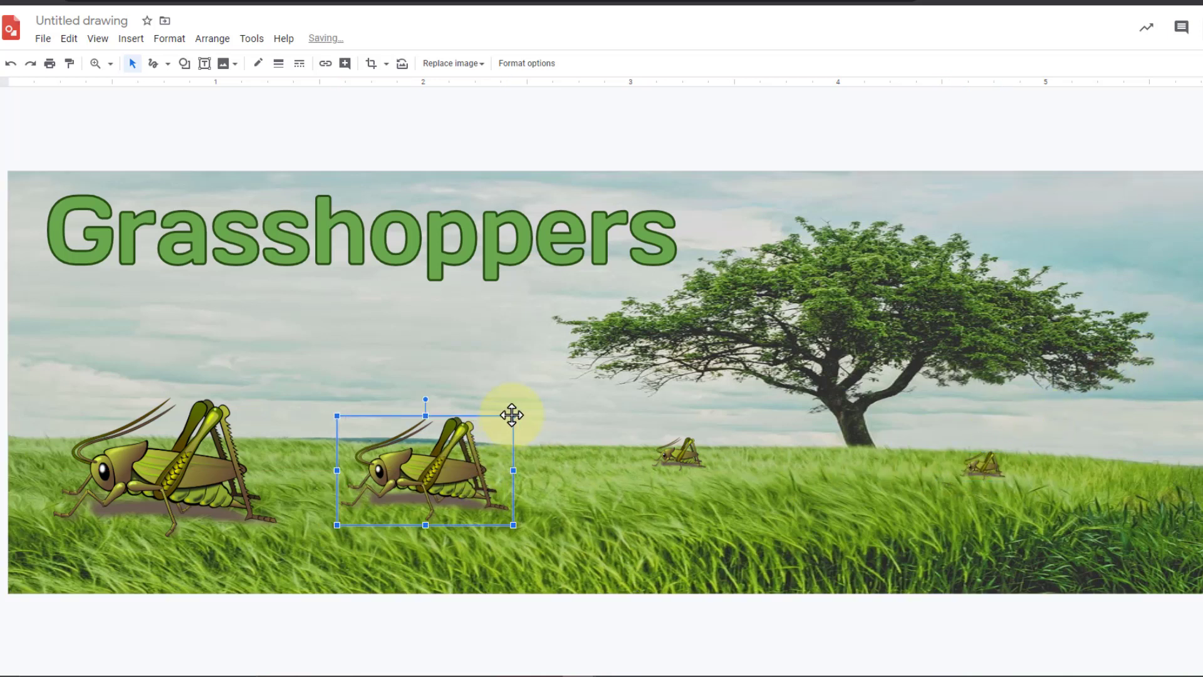
pyautogui.moveTo(512, 415); pyautogui.dragTo(486, 432)
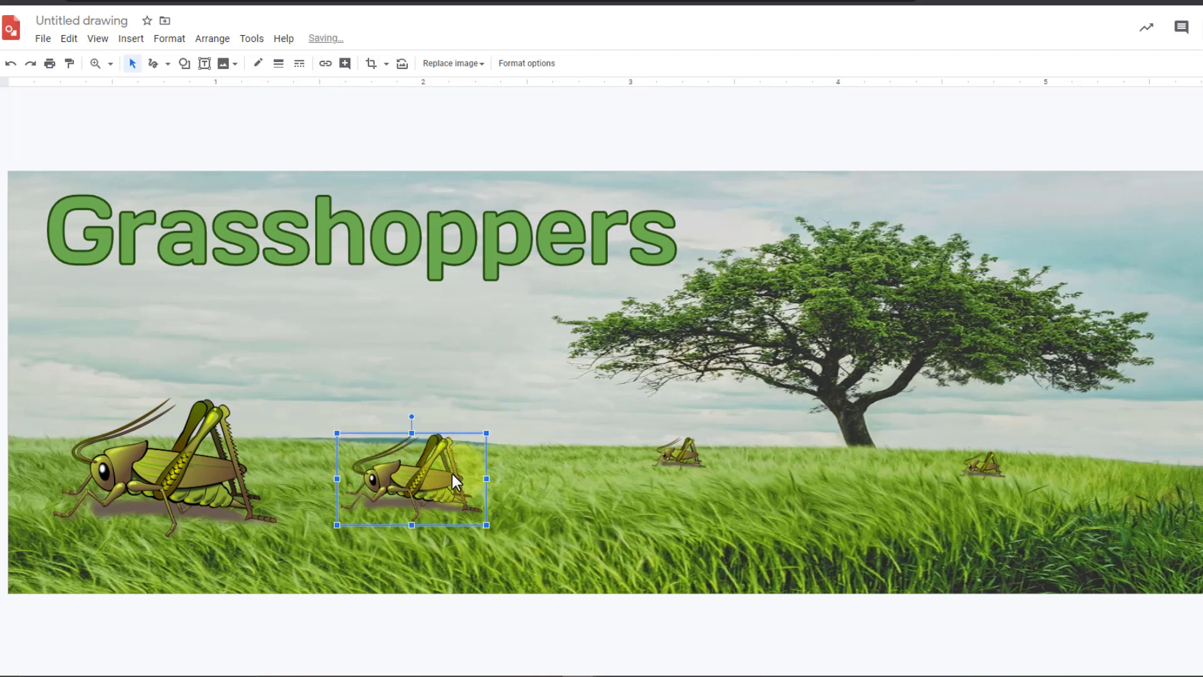
pyautogui.moveTo(466, 478)
pyautogui.mouseDown()
pyautogui.moveTo(526, 452)
pyautogui.moveTo(475, 460)
pyautogui.mouseUp()
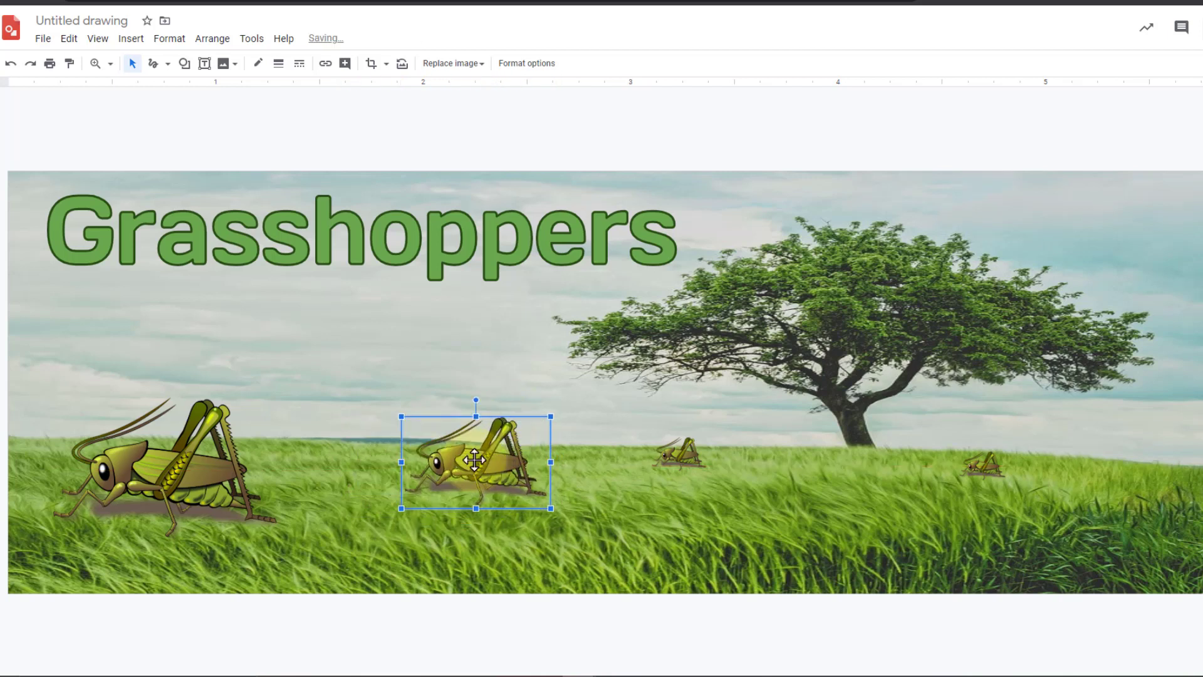
pyautogui.click(509, 329)
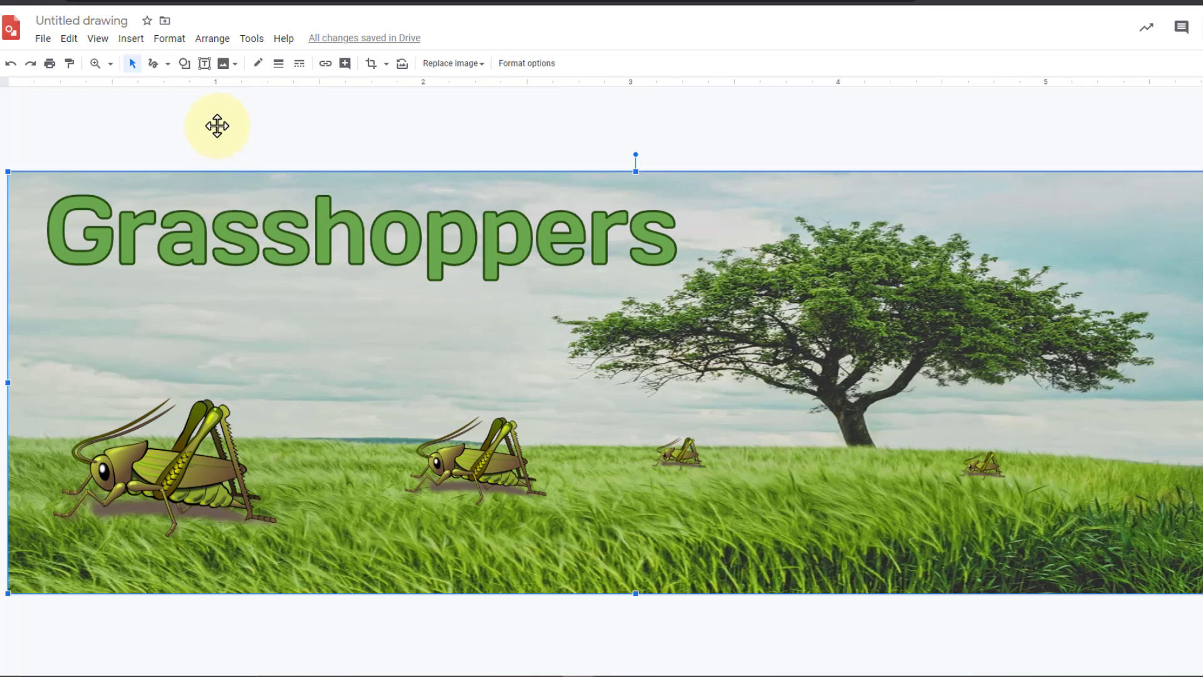
pyautogui.click(220, 42)
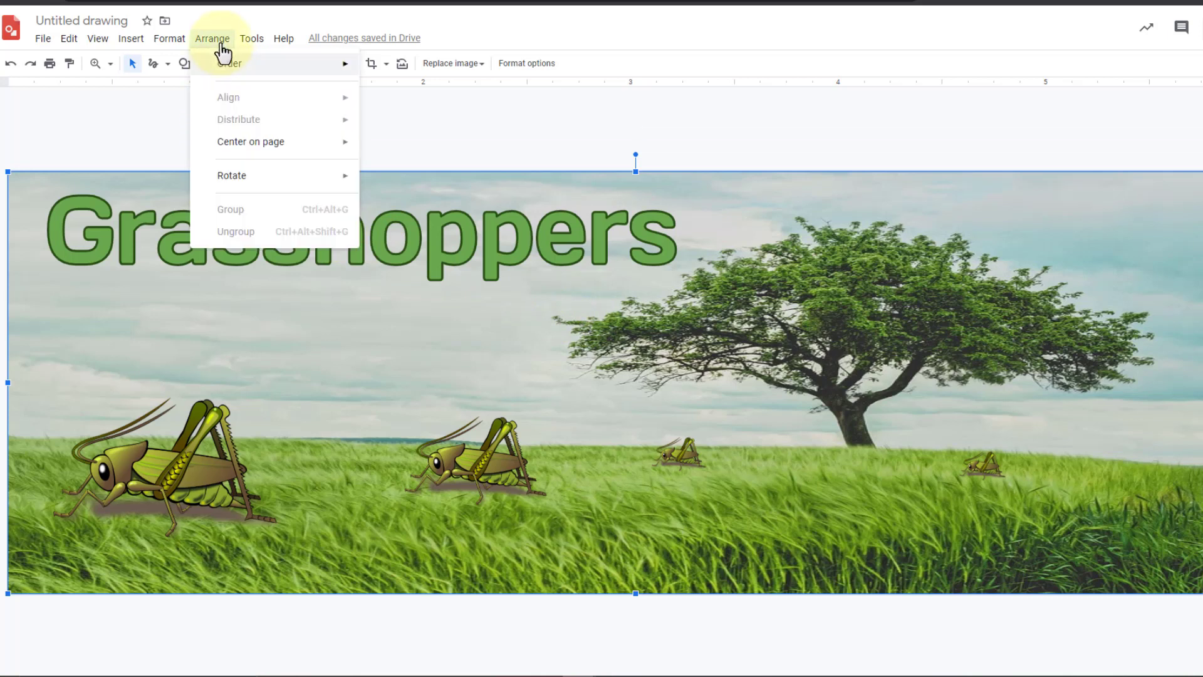
pyautogui.moveTo(226, 141)
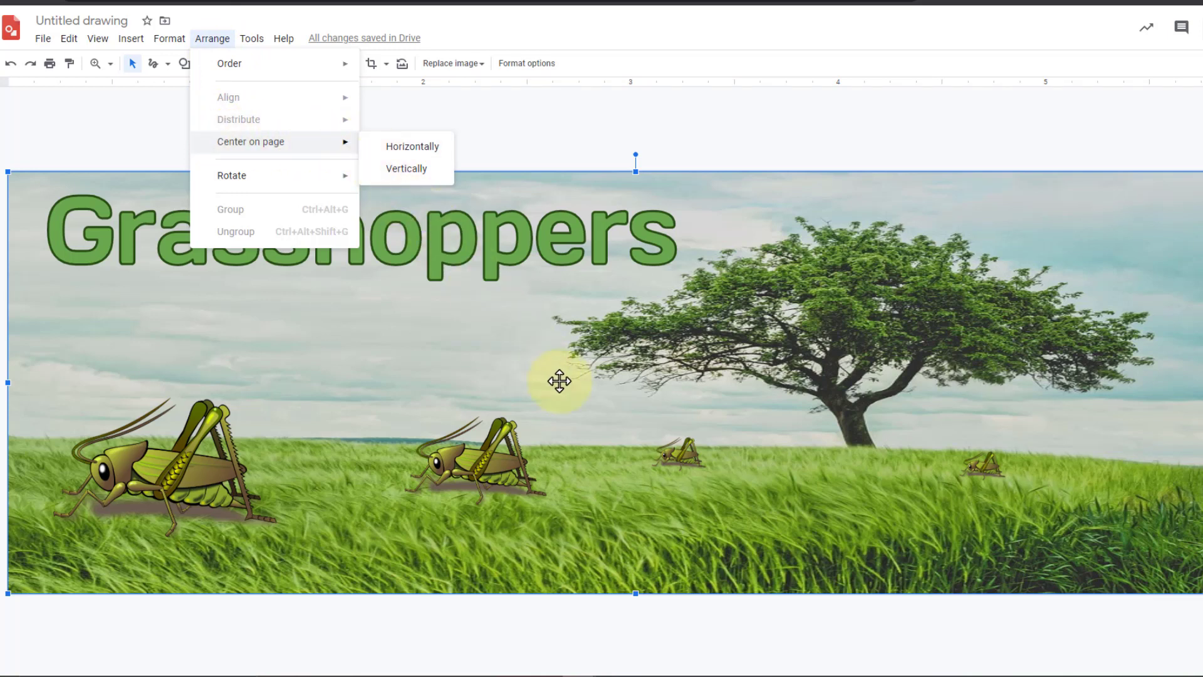
pyautogui.click(603, 433)
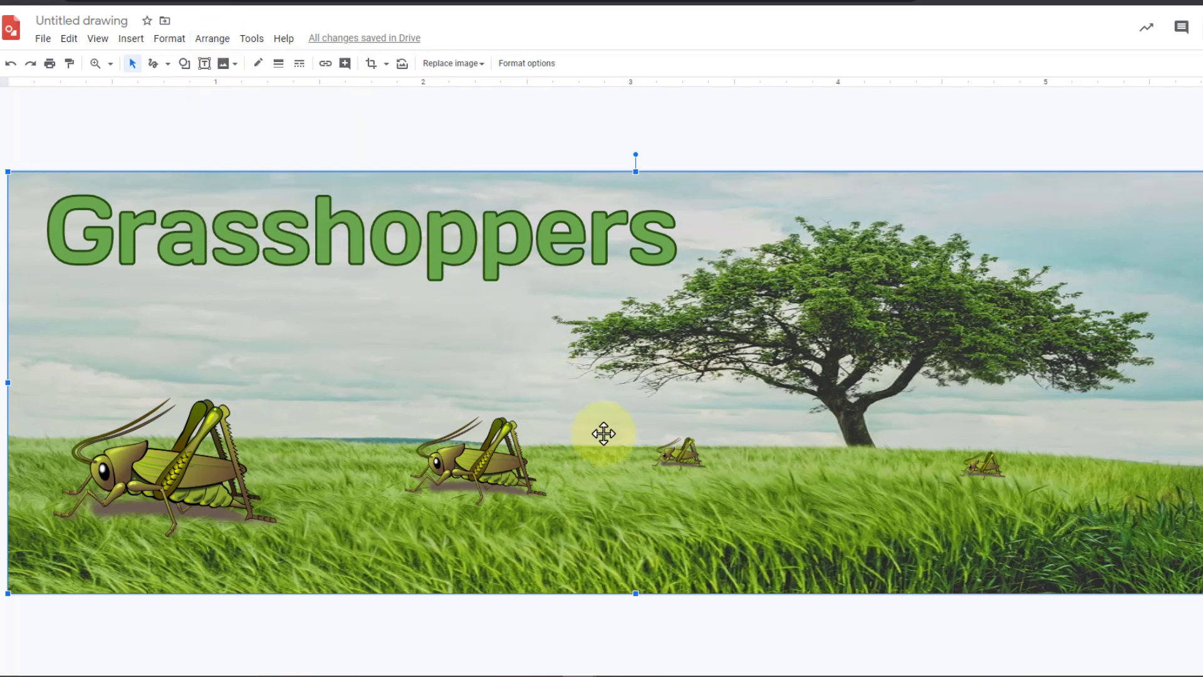
# Center the Grasshoppers title horizontally on the page.
pyautogui.click(433, 254)
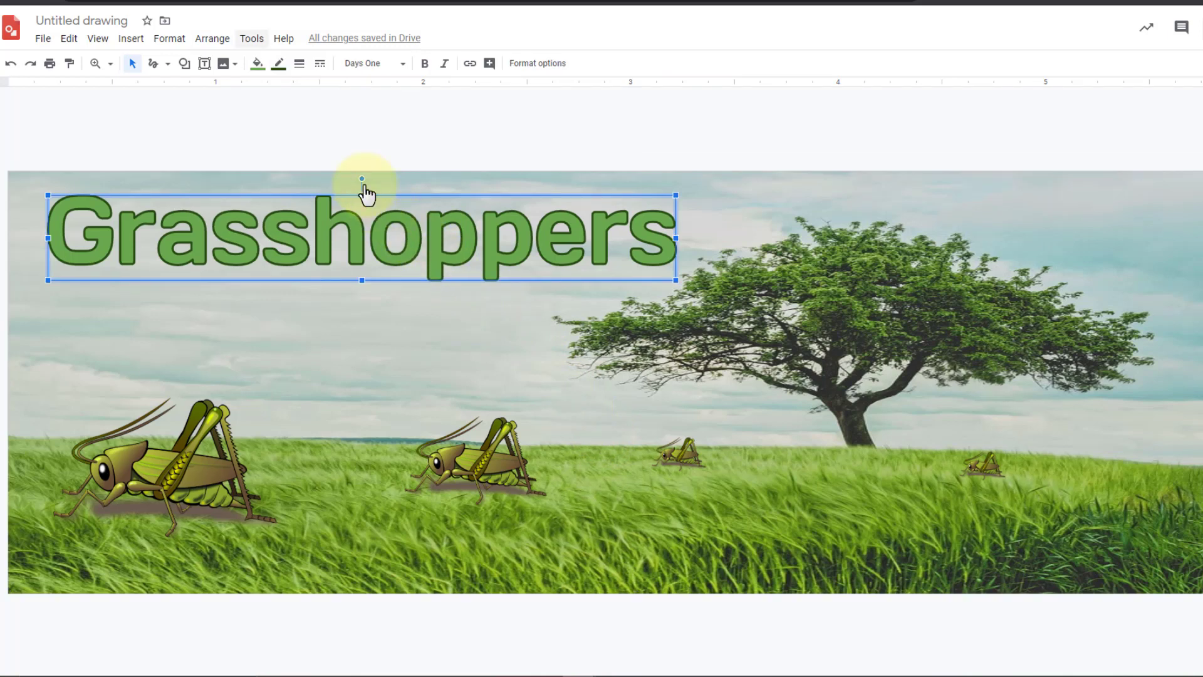
pyautogui.click(215, 38)
pyautogui.moveTo(338, 142)
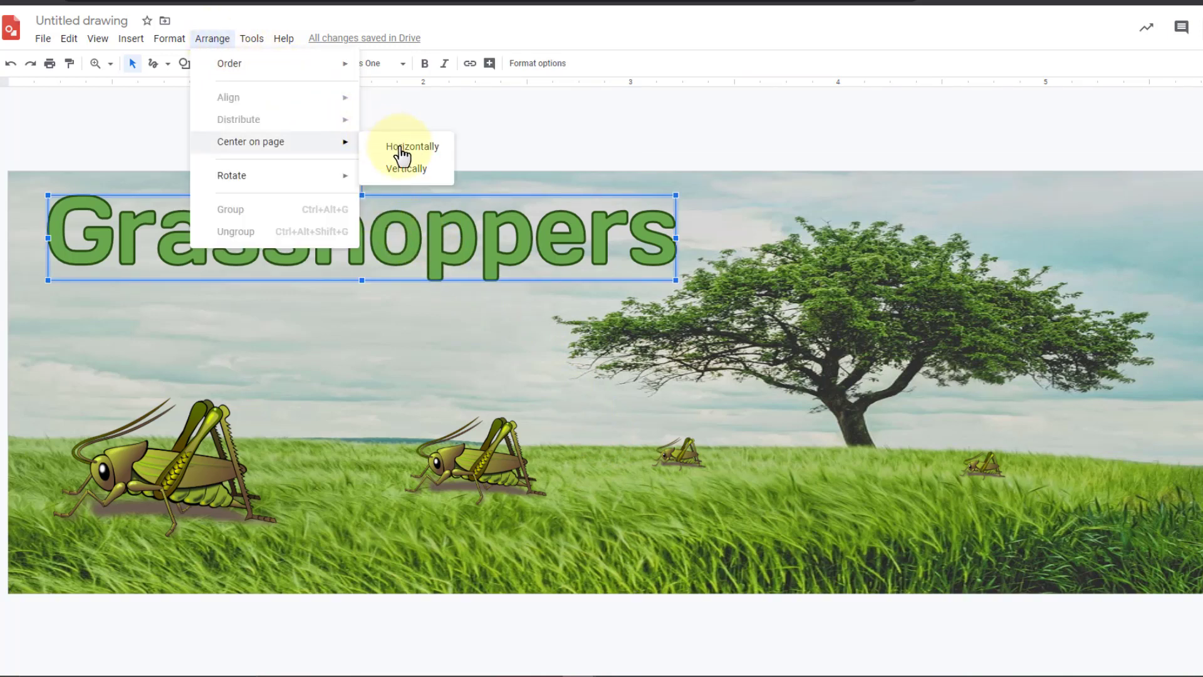
pyautogui.click(402, 151)
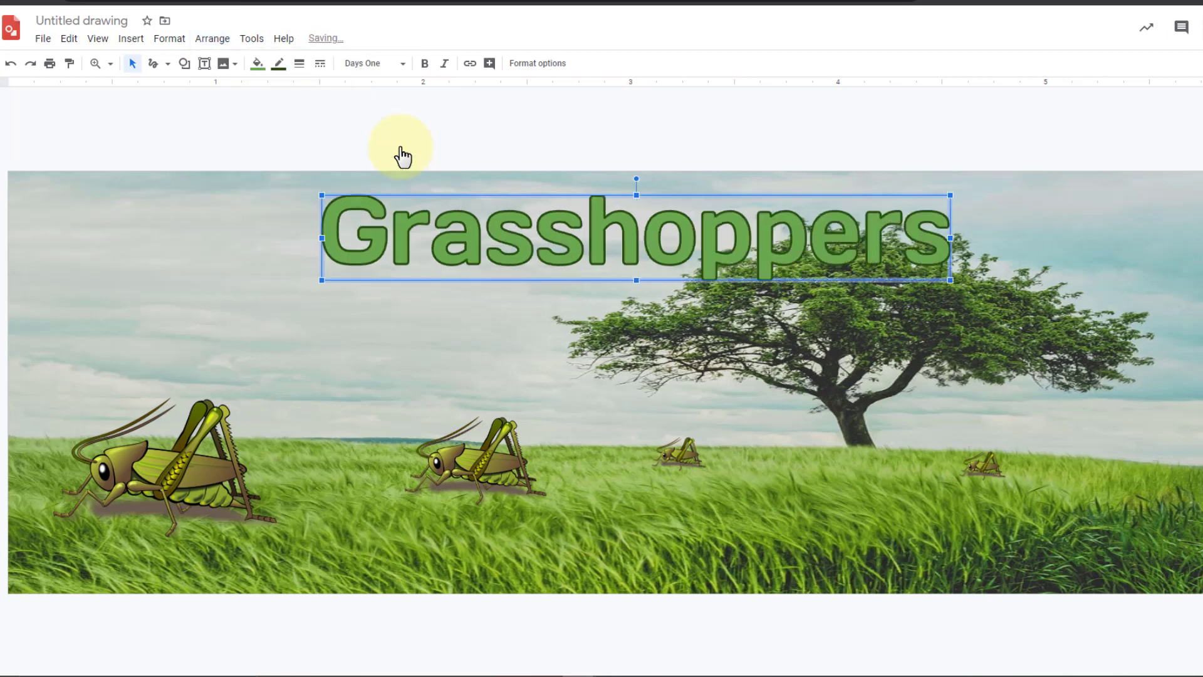
# Undo the horizontal centering of the Grasshoppers title.
pyautogui.hotkey('ctrl', 'z')
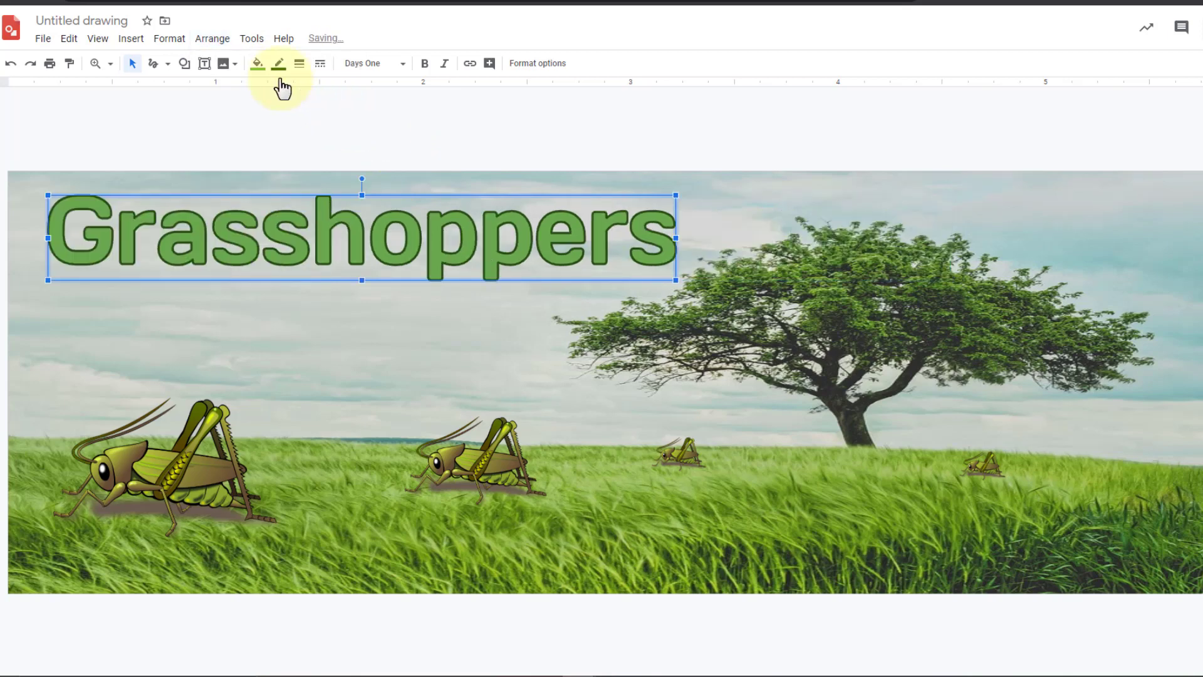
pyautogui.click(212, 39)
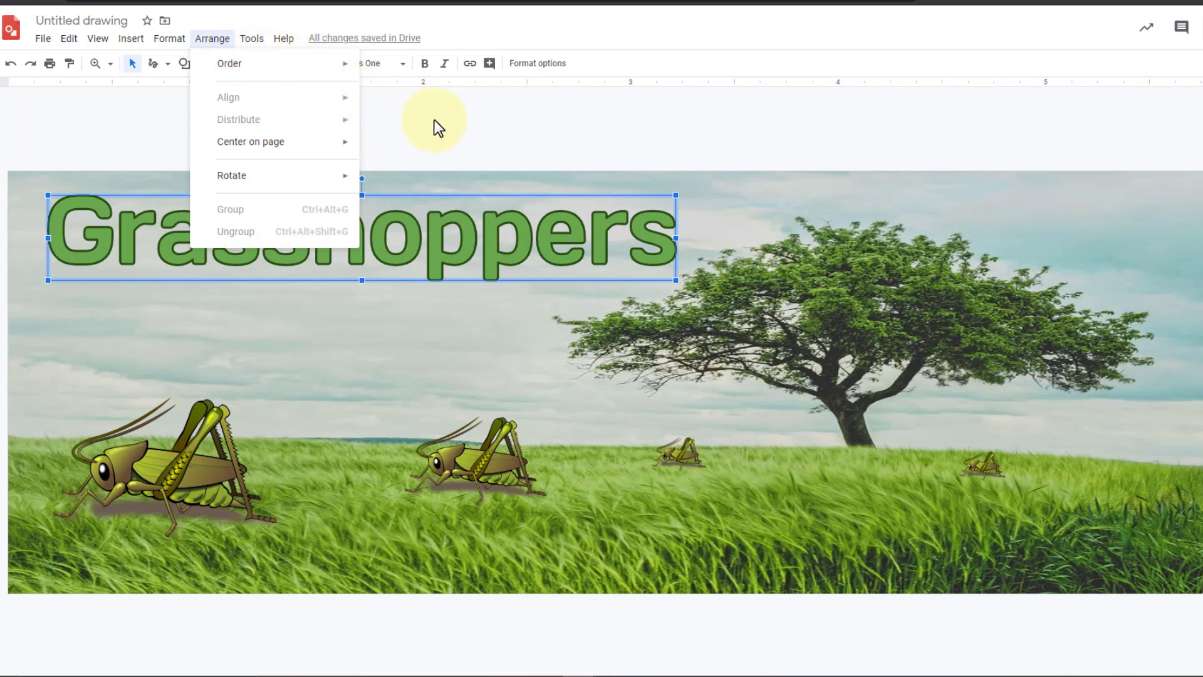
pyautogui.click(451, 130)
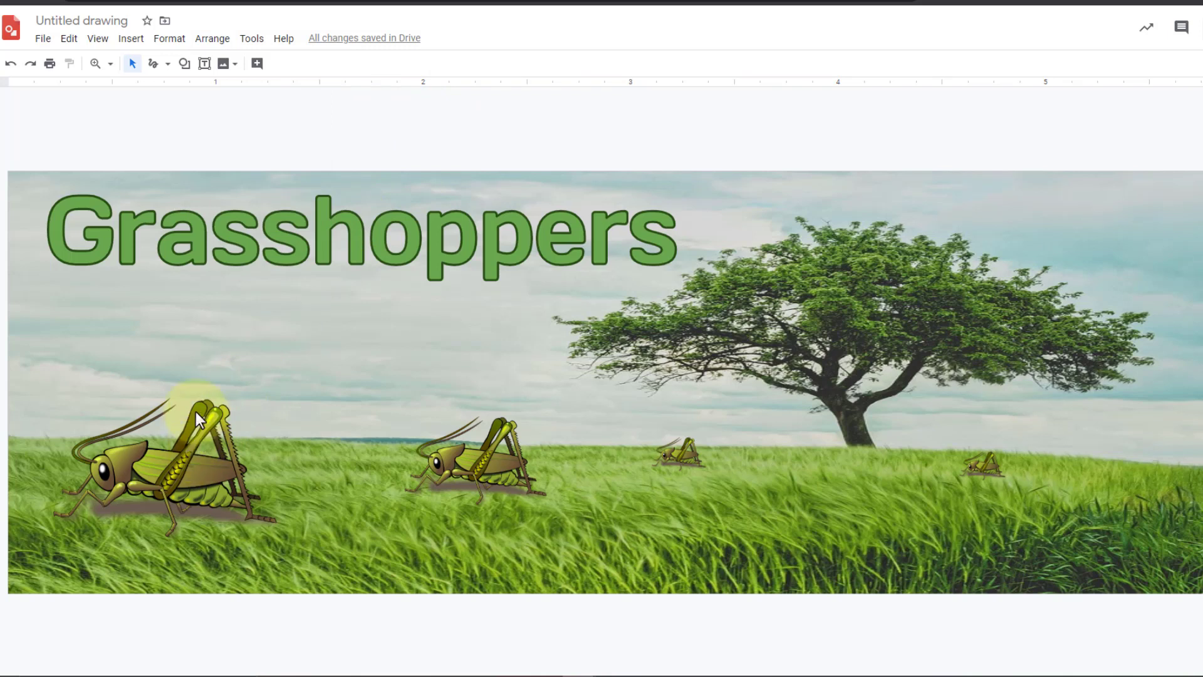
# Group the Grasshoppers title with the background landscape image.
pyautogui.click(186, 227)
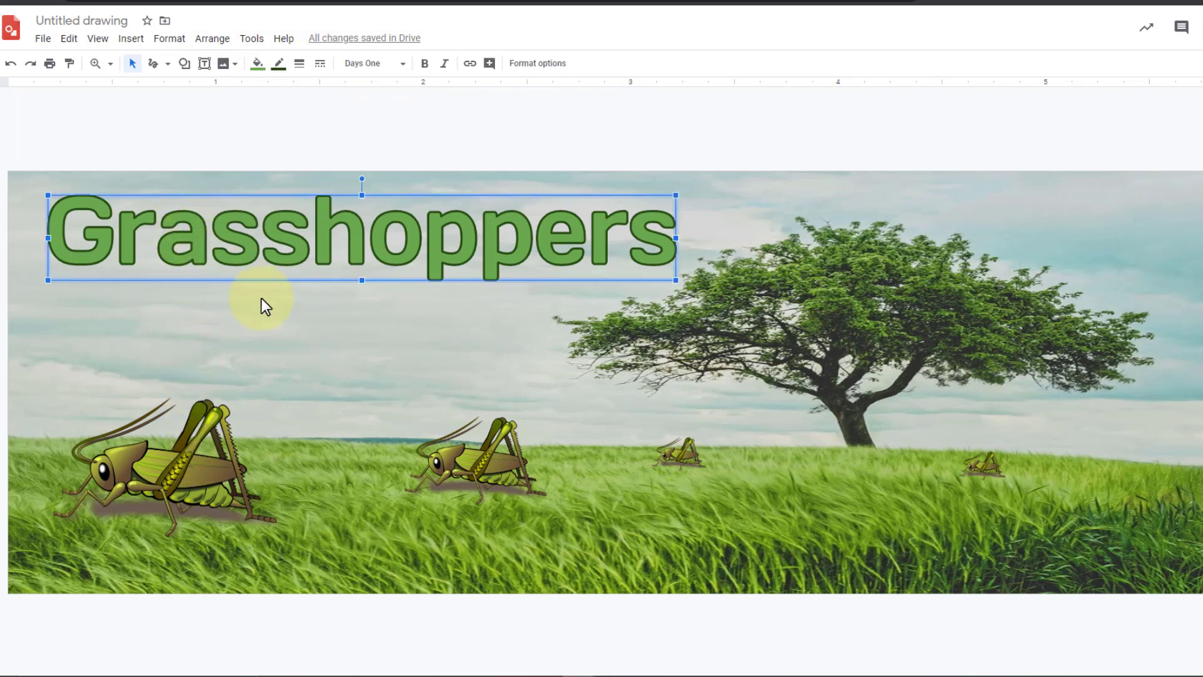
pyautogui.click(319, 352)
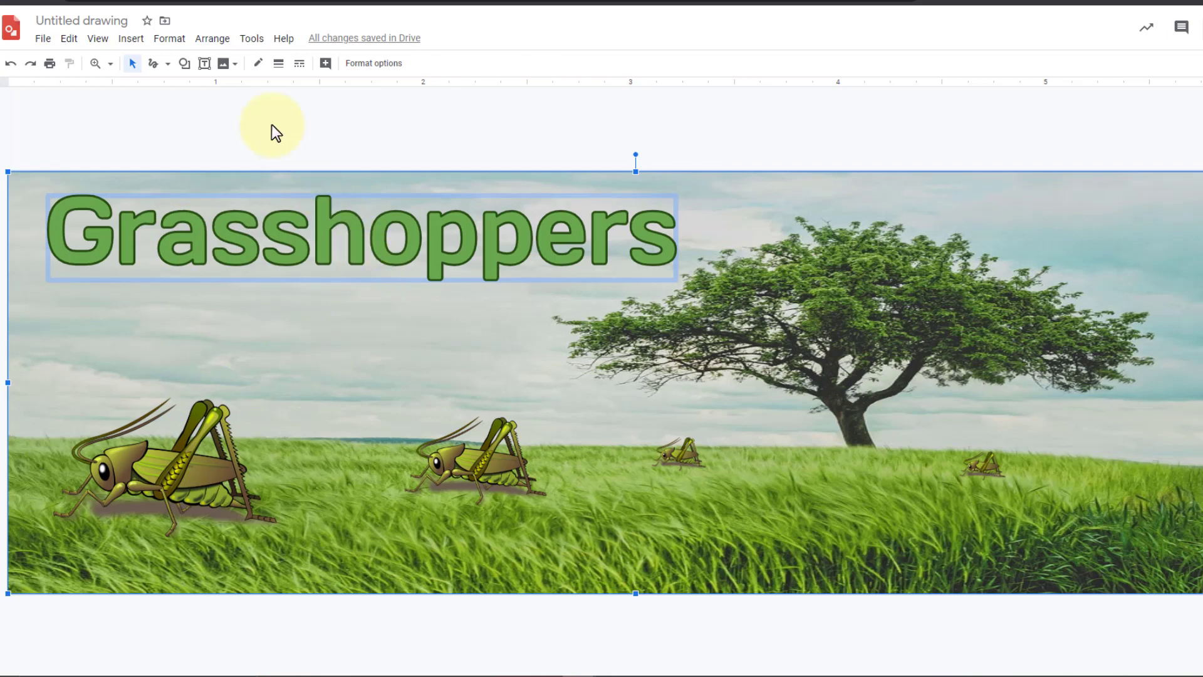
pyautogui.click(212, 41)
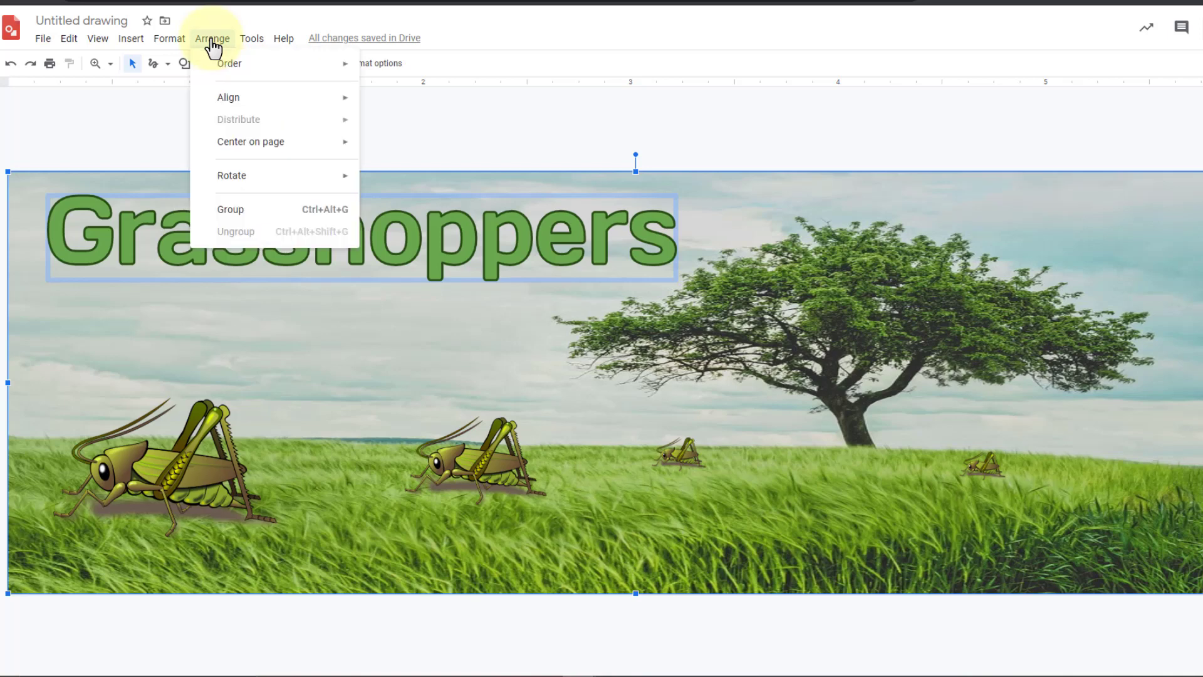
pyautogui.click(256, 213)
pyautogui.moveTo(382, 349)
pyautogui.mouseDown()
pyautogui.moveTo(396, 302)
pyautogui.moveTo(397, 349)
pyautogui.moveTo(352, 334)
pyautogui.moveTo(396, 332)
pyautogui.moveTo(359, 340)
pyautogui.moveTo(371, 340)
pyautogui.mouseUp()
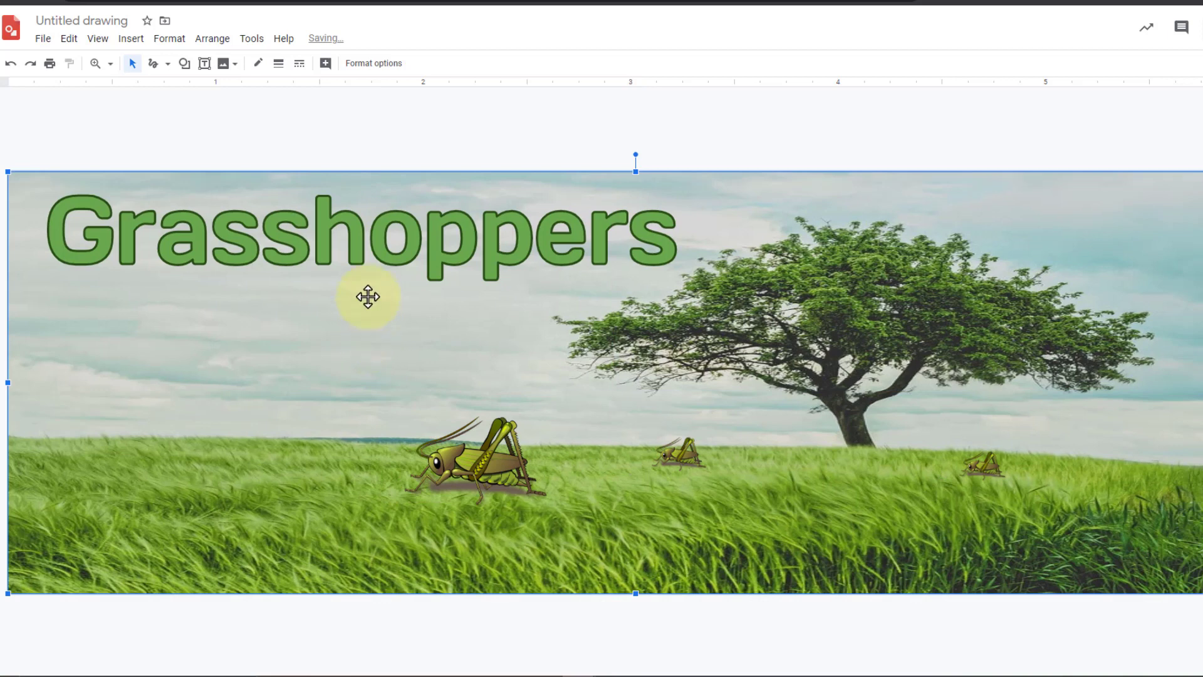
# Send the group of title and background image to the back, behind all the grasshoppers.
pyautogui.rightClick(364, 242)
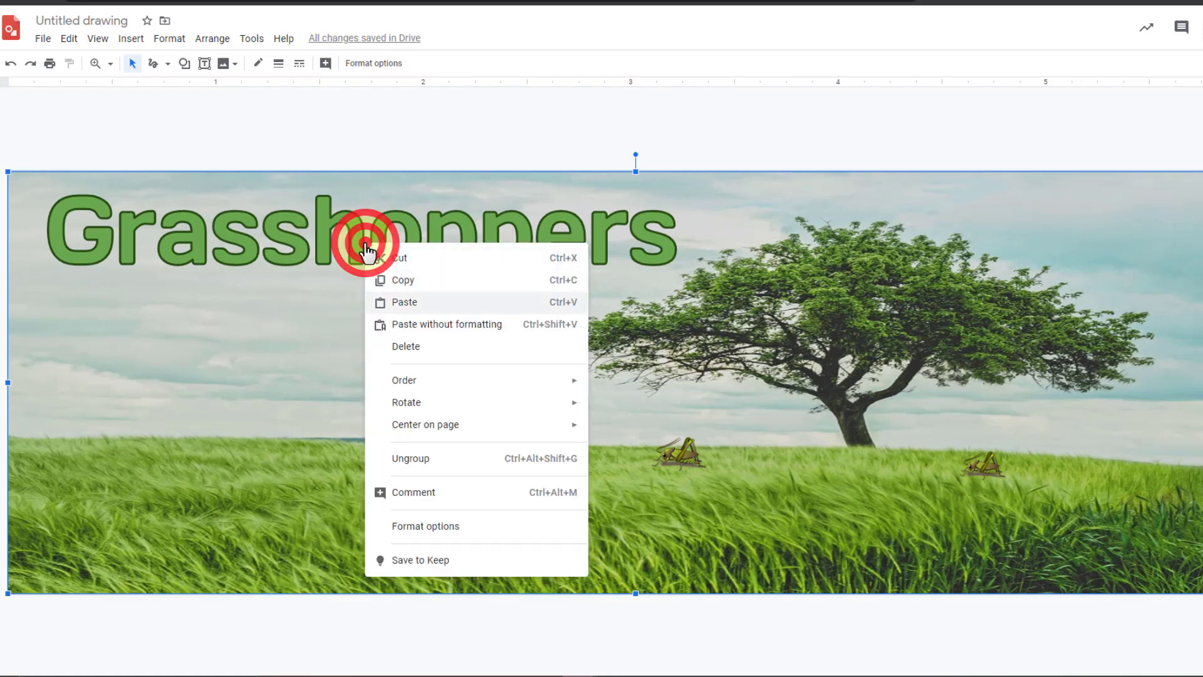
pyautogui.moveTo(551, 380)
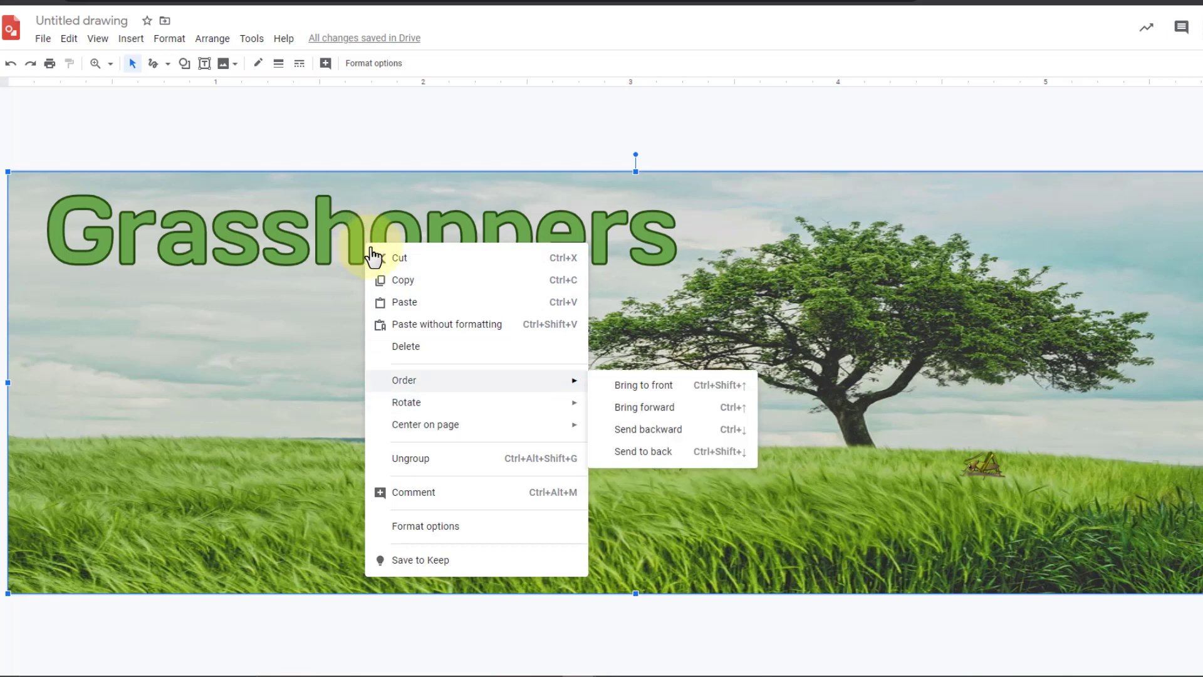
pyautogui.click(649, 454)
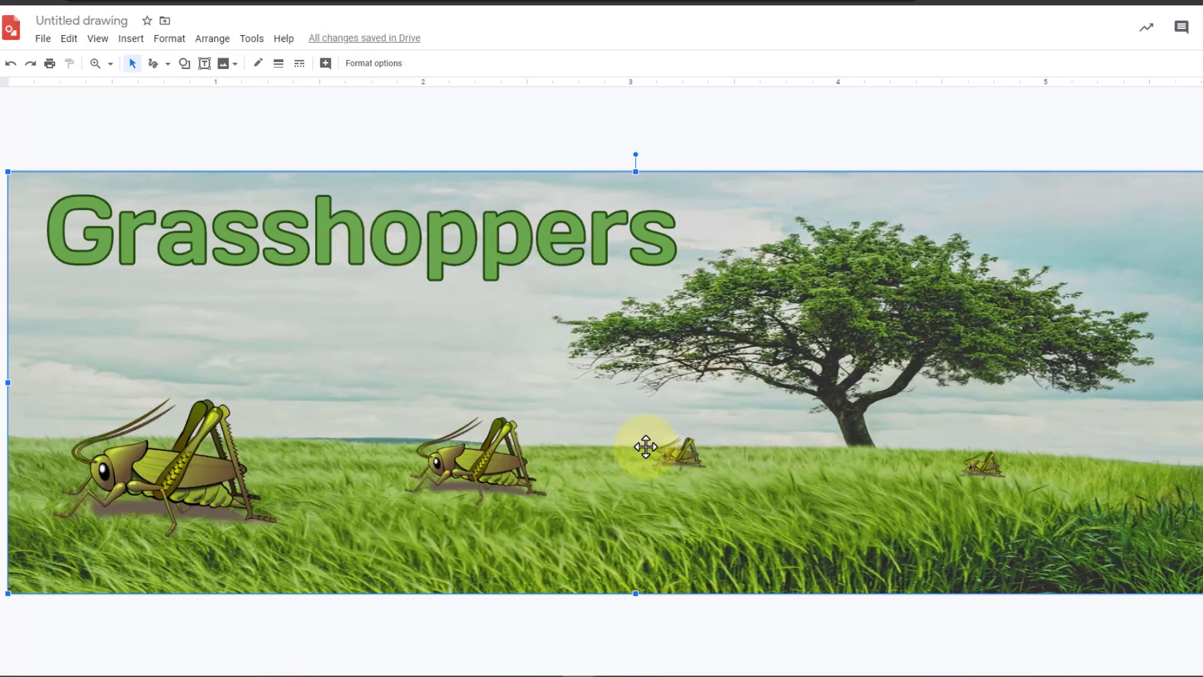
pyautogui.click(212, 39)
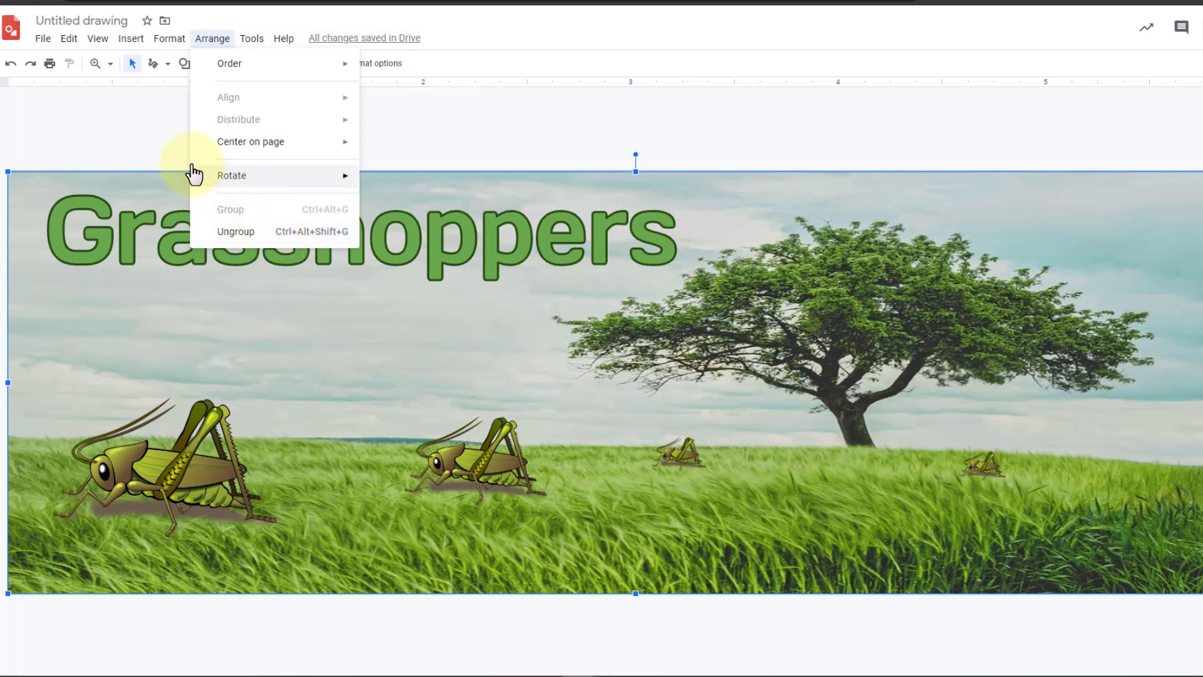
pyautogui.click(160, 138)
# Tilt the second grasshopper slightly counter-clockwise and flip it horizontally.
pyautogui.click(470, 432)
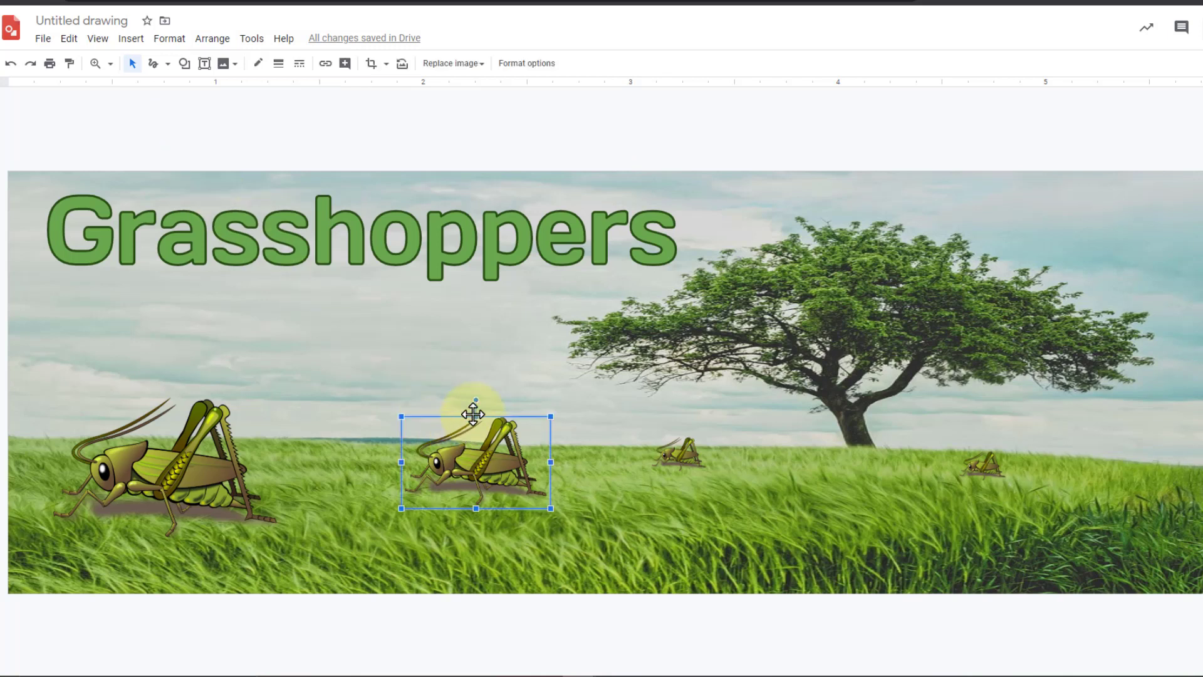
pyautogui.moveTo(476, 401); pyautogui.dragTo(467, 407)
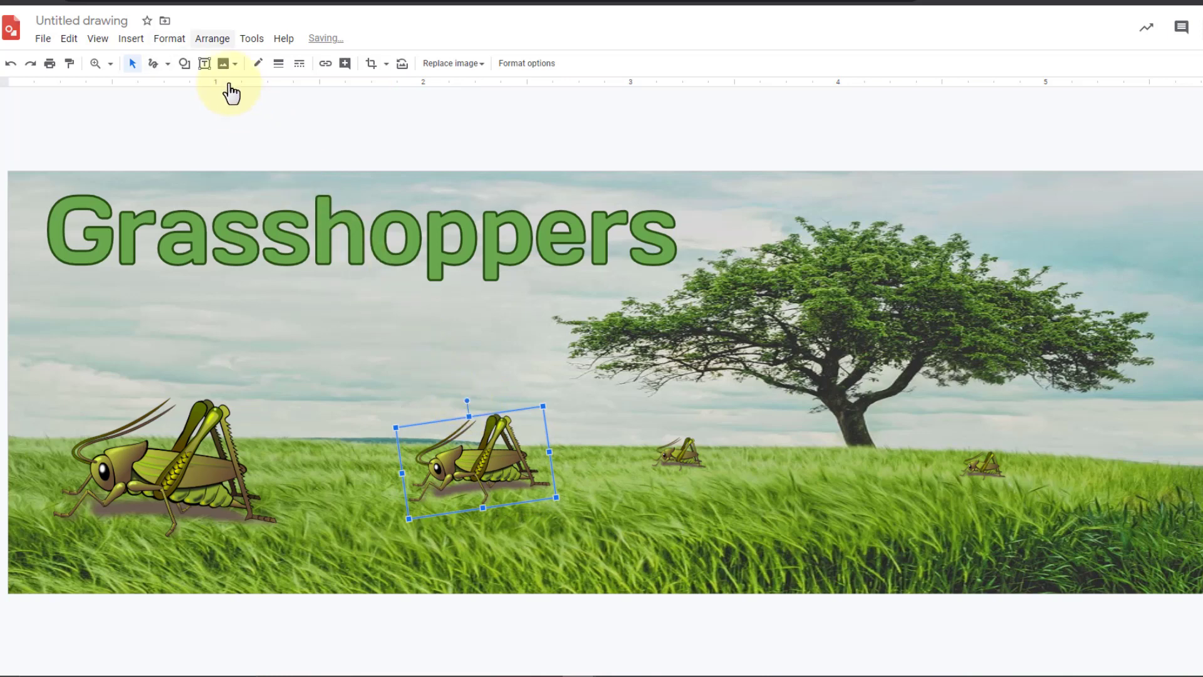
pyautogui.click(200, 44)
pyautogui.moveTo(275, 175)
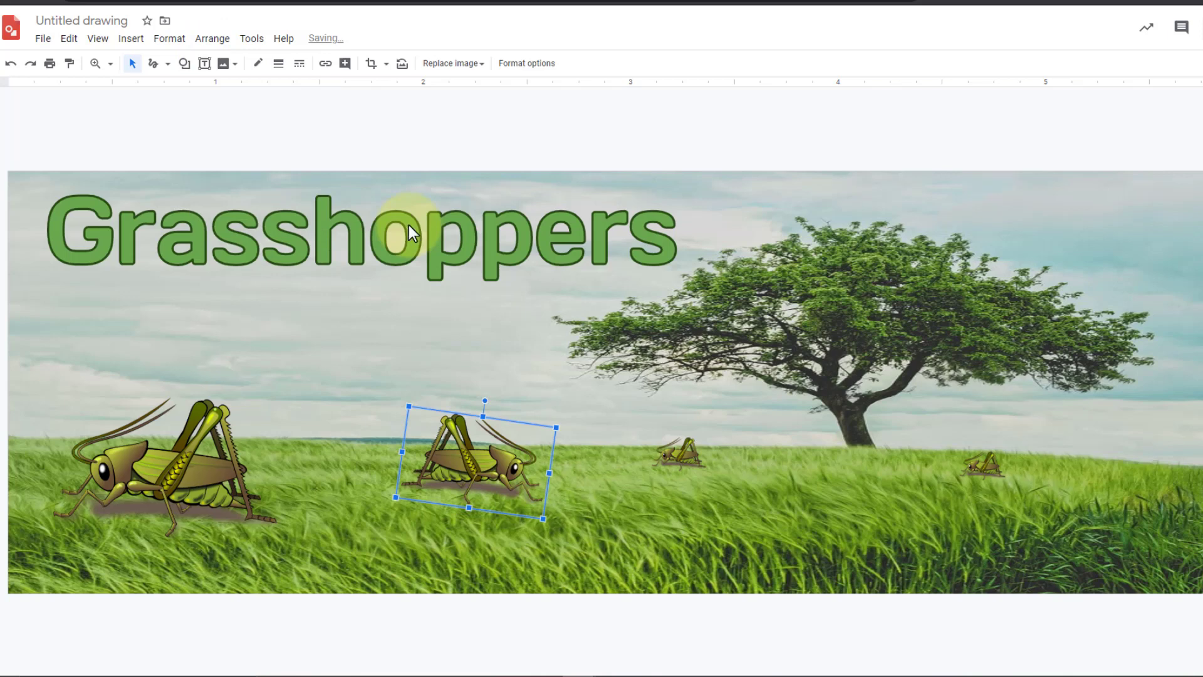
# Rotate the flipped second grasshopper counter-clockwise by 90°.
pyautogui.click(212, 40)
pyautogui.press('Down')
pyautogui.press('Down')
pyautogui.press('Down')
pyautogui.press('Right')
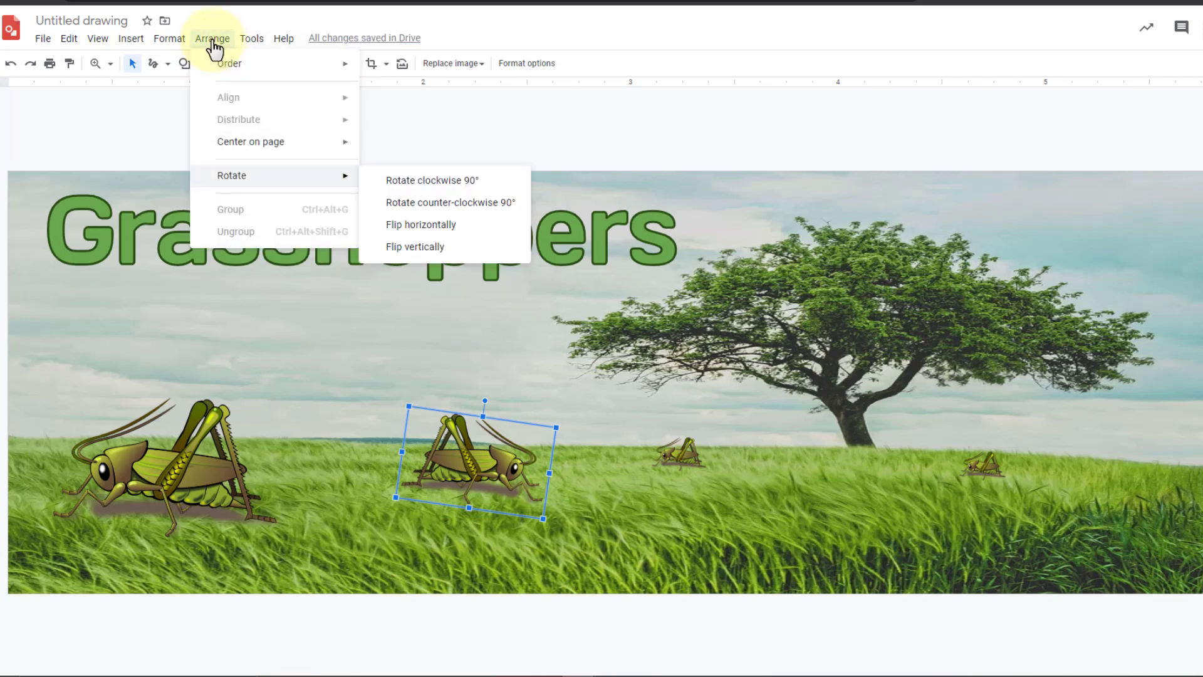
pyautogui.press('Down')
pyautogui.press('Down')
pyautogui.press('Down')
pyautogui.press('Down')
pyautogui.press('Up')
pyautogui.press('Up')
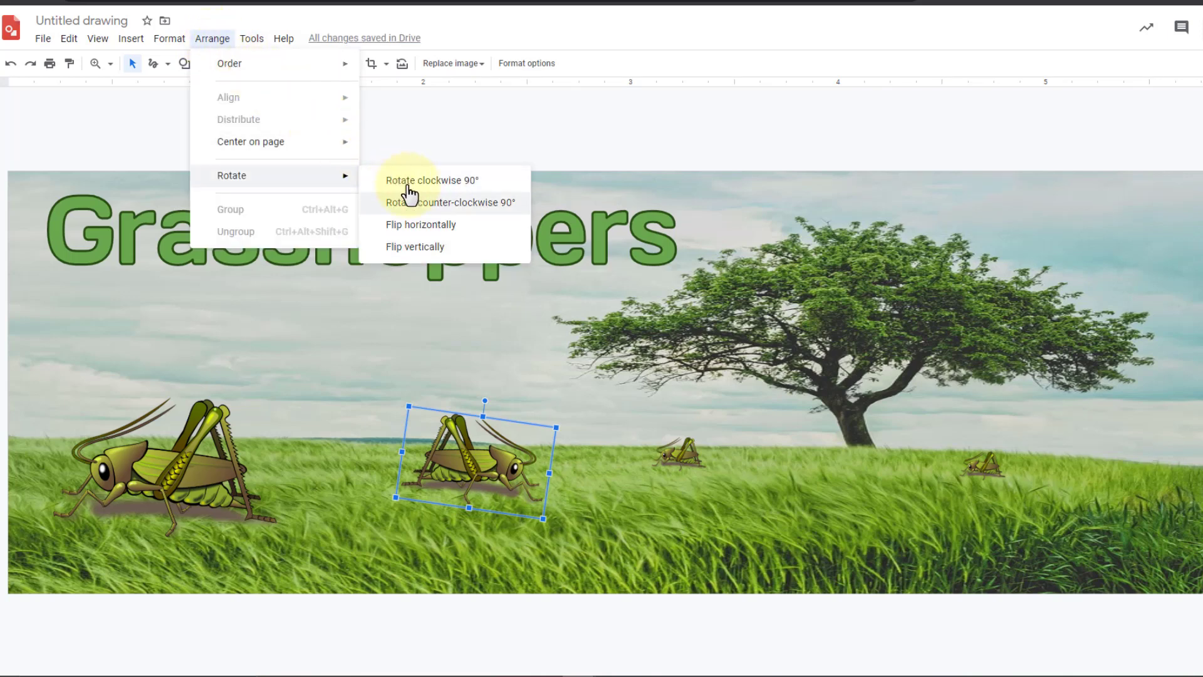
pyautogui.click(430, 208)
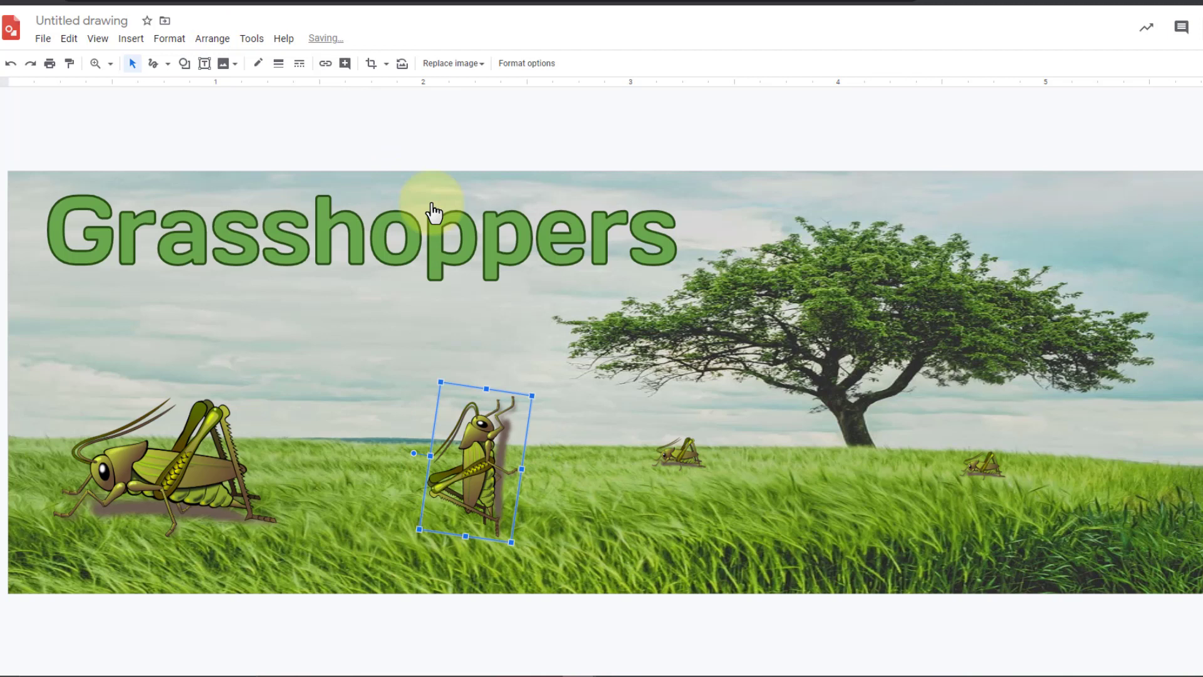
# Undo the 90° rotation of the second grasshopper and straighten its remaining tilt so it stands level.
pyautogui.hotkey('ctrl', 'z')
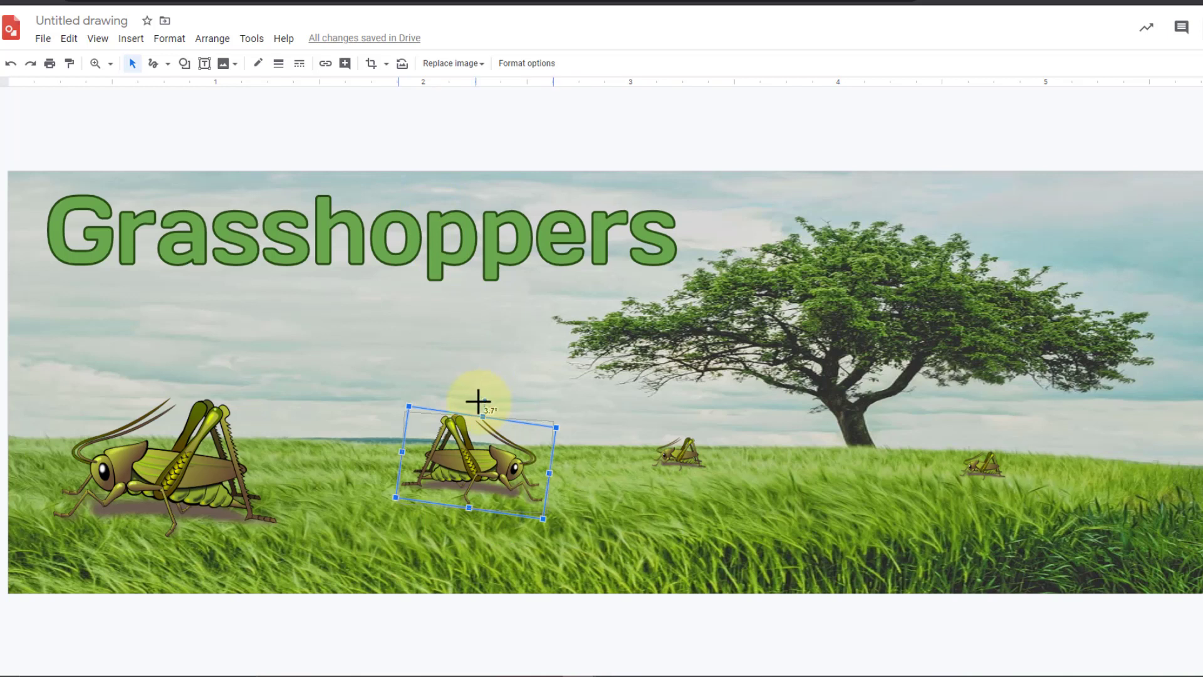
pyautogui.moveTo(478, 402); pyautogui.dragTo(477, 401)
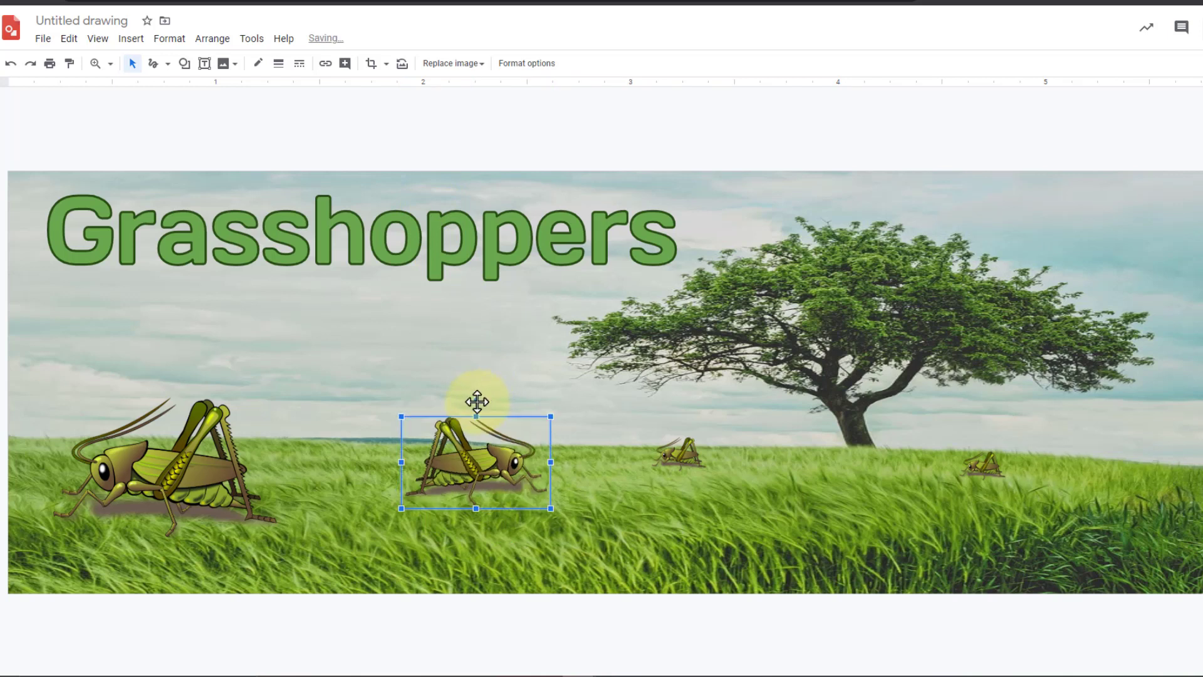